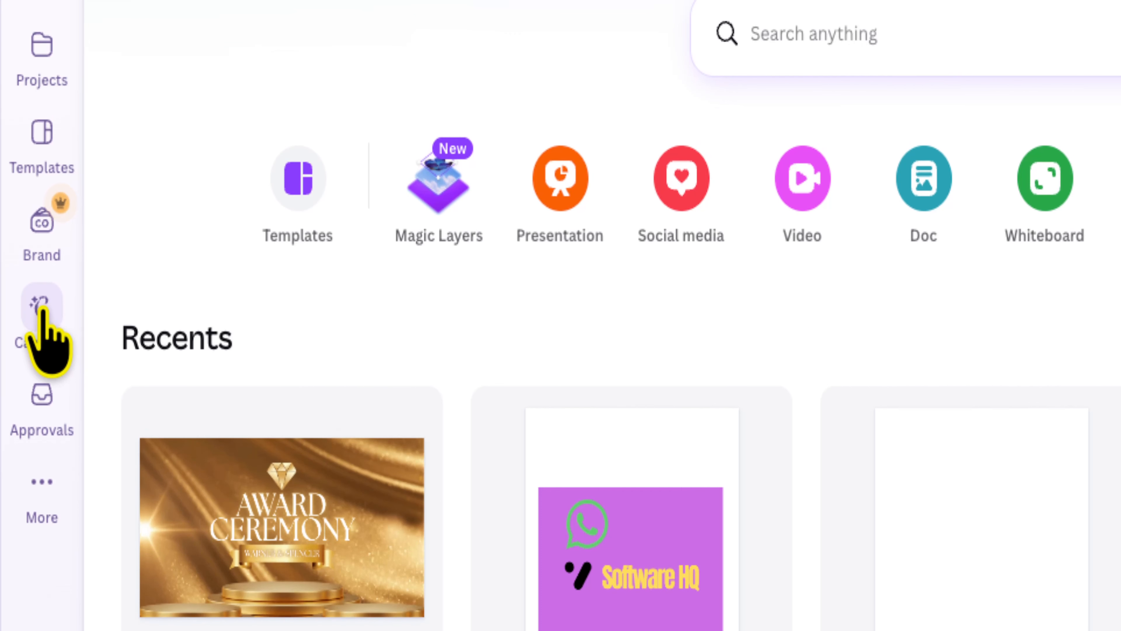
# Draft a Canva AI prompt: "Please design a youtube logo for my channel, it is called Software HQ. My brand colours are black and yellow".
pyautogui.click(62, 314)
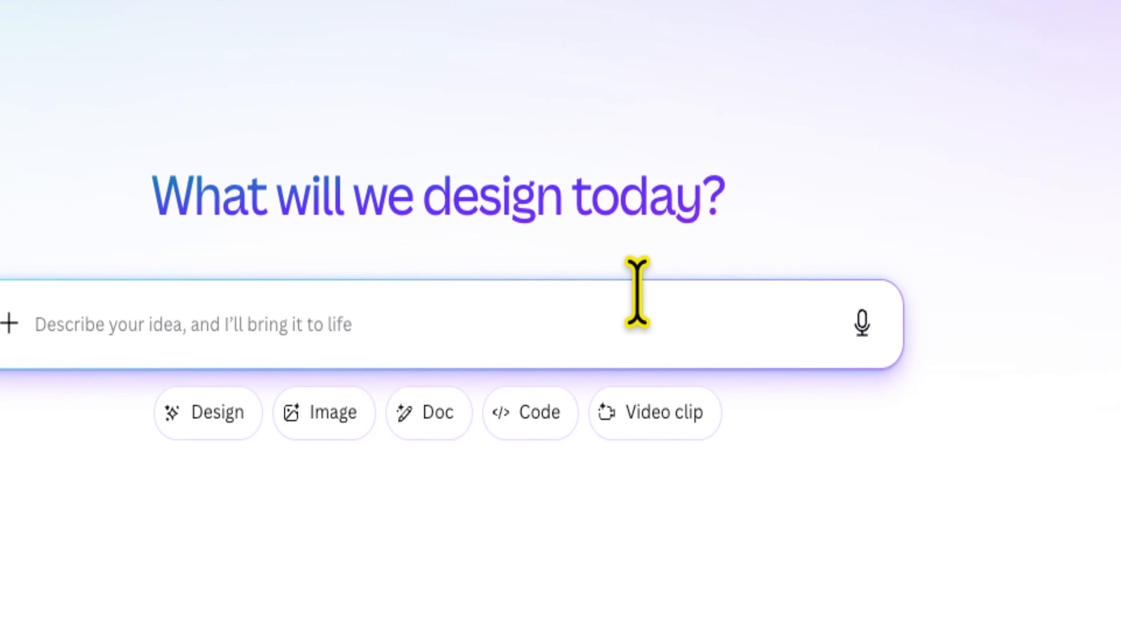
pyautogui.click(502, 295)
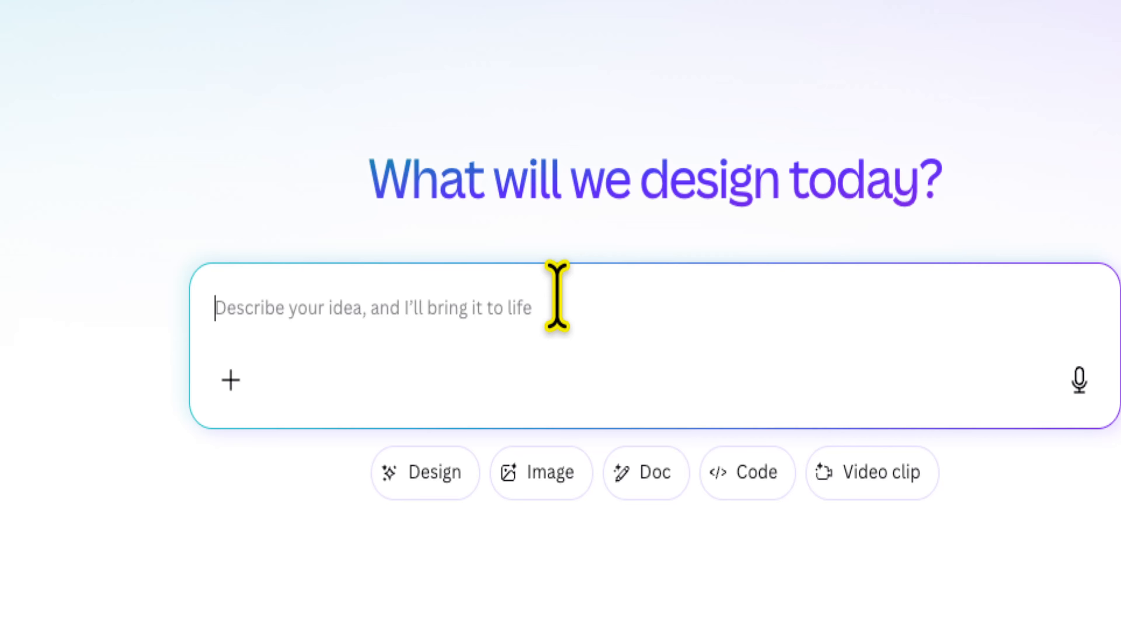
pyautogui.click(557, 295)
pyautogui.write('plea')
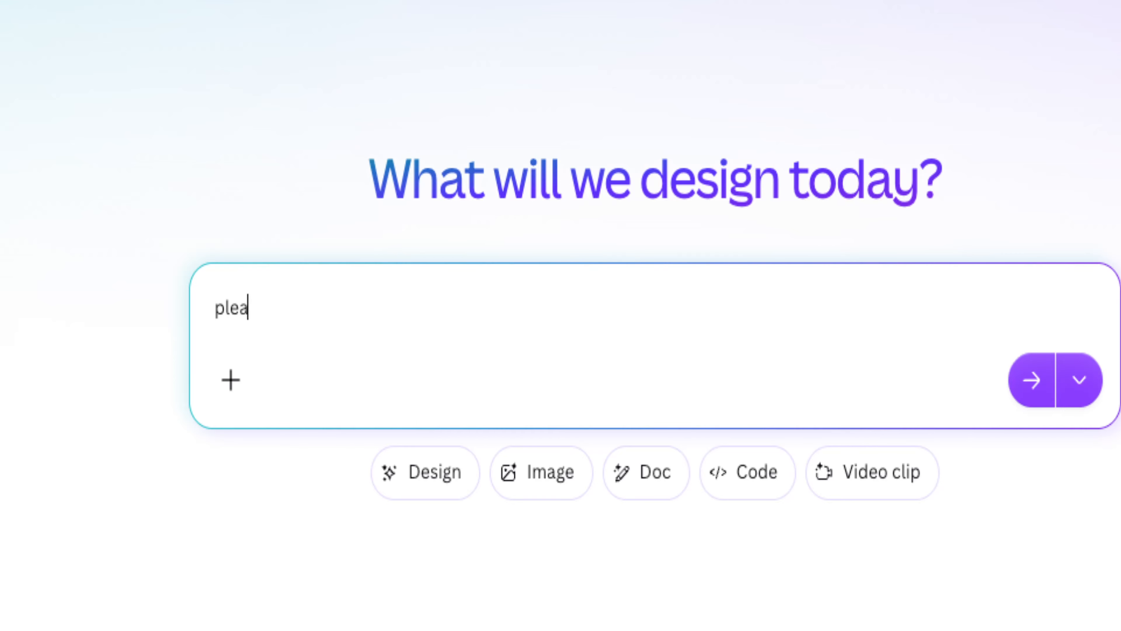
pyautogui.press('BackSpace')
pyautogui.write('Pl')
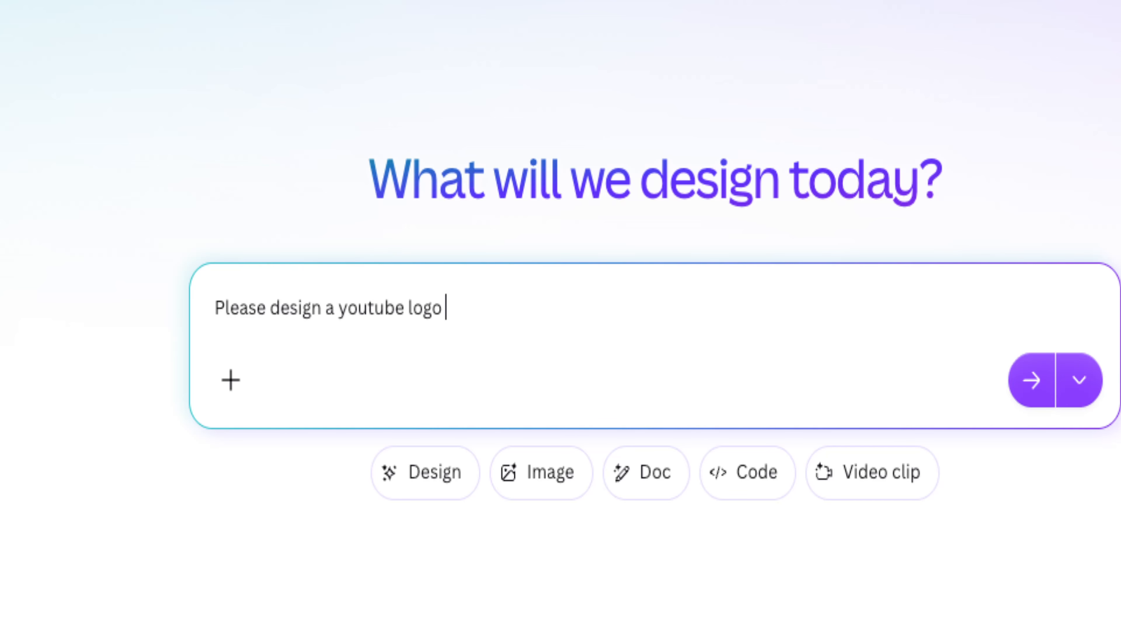
pyautogui.write('for my channel, it is called')
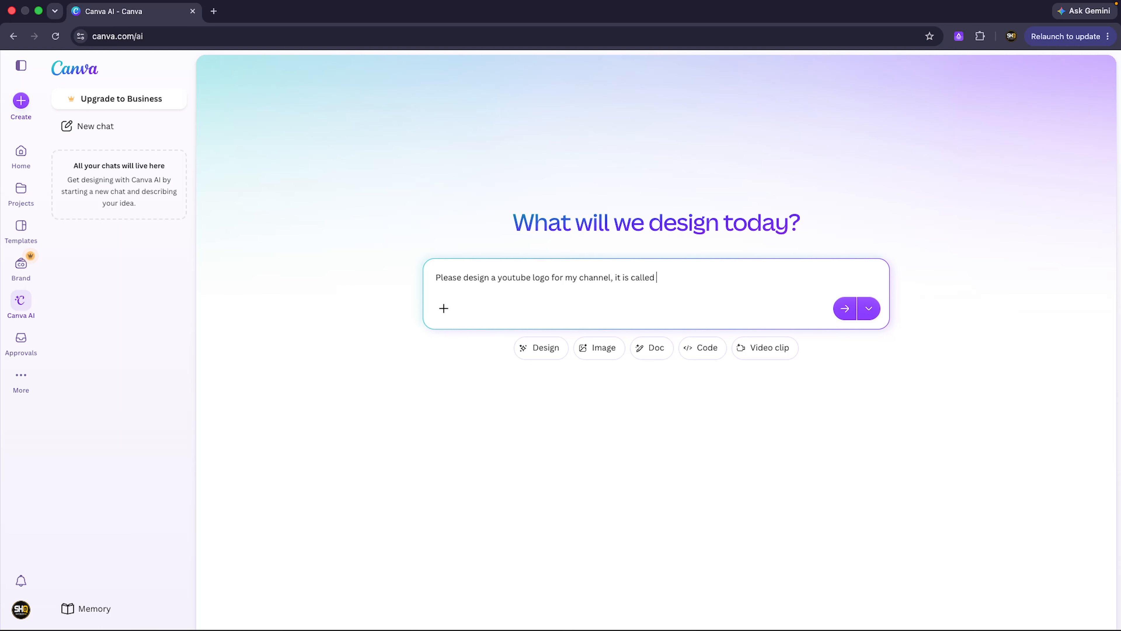
pyautogui.write('ftware HQ. My brand colours are black and yellow')
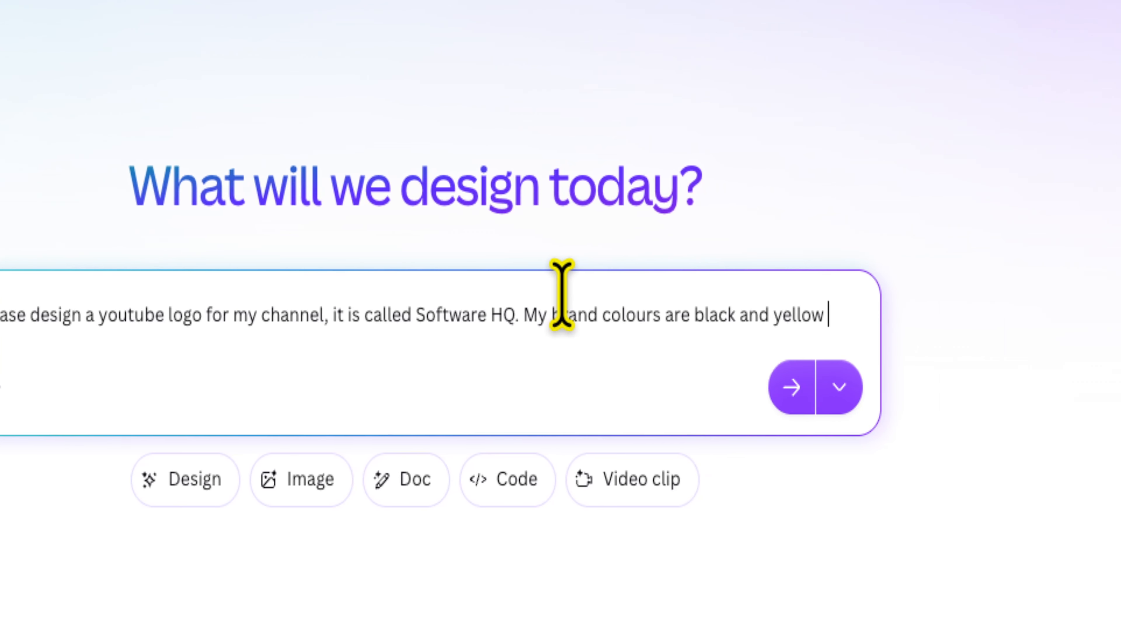
# Complete the logo prompt with "and i have a modern tech theme and style." and submit it for generation.
pyautogui.hotkey('shift', 'Return')
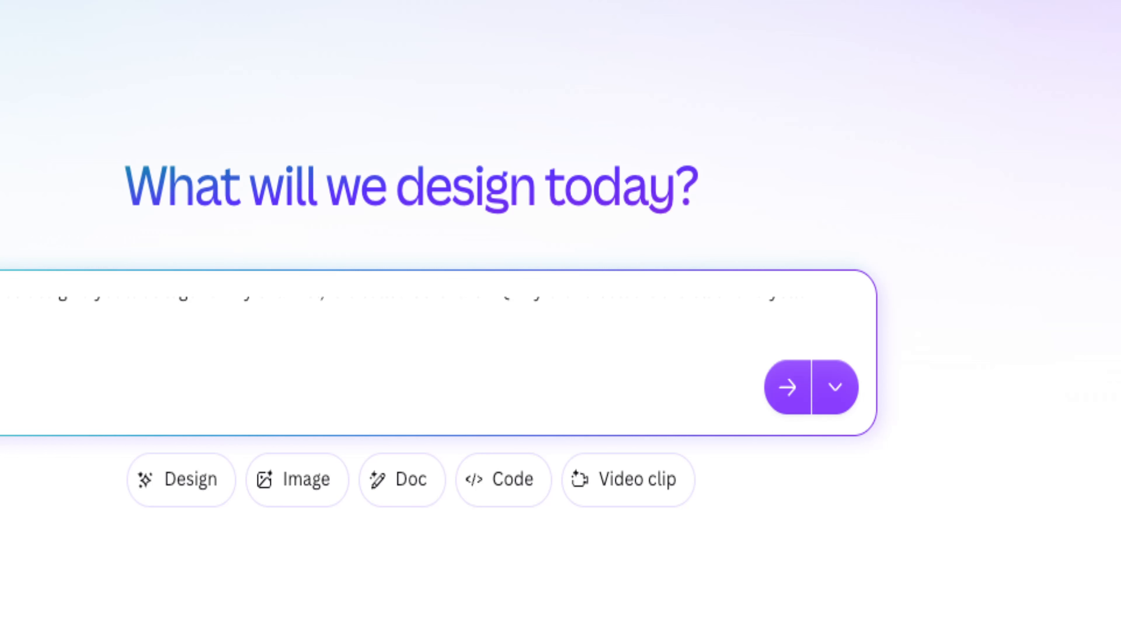
pyautogui.write('and')
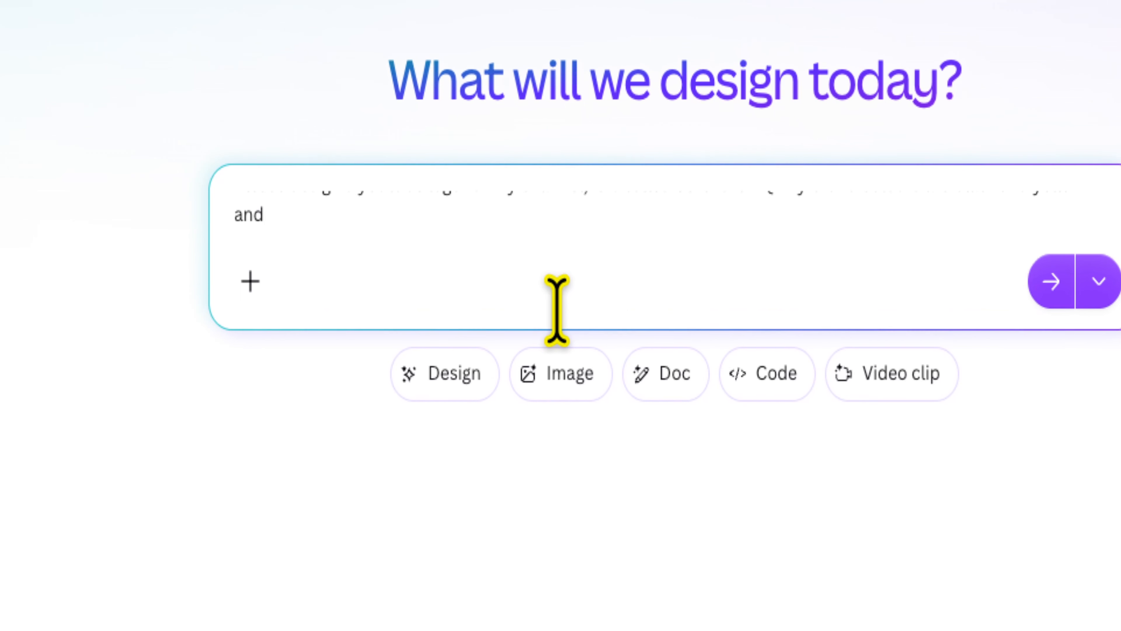
pyautogui.write(' i have a')
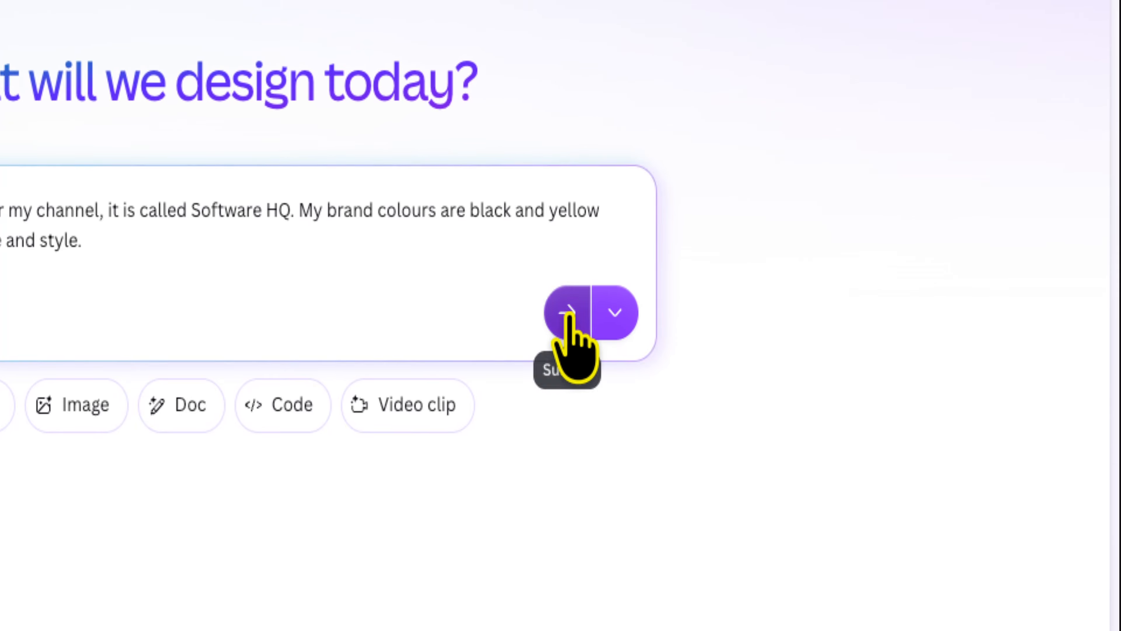
pyautogui.click(569, 315)
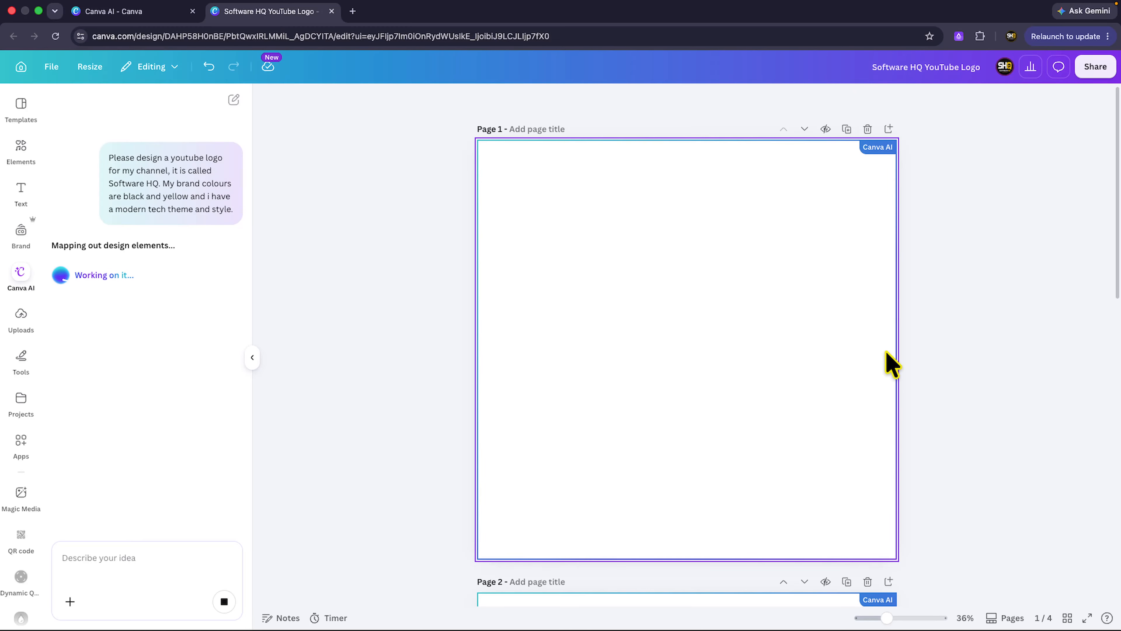
# Examine the generated Software HQ logo options on pages 1 to 4, comparing their symbols, colours and lettering.
pyautogui.scroll(-3, 729, 335)
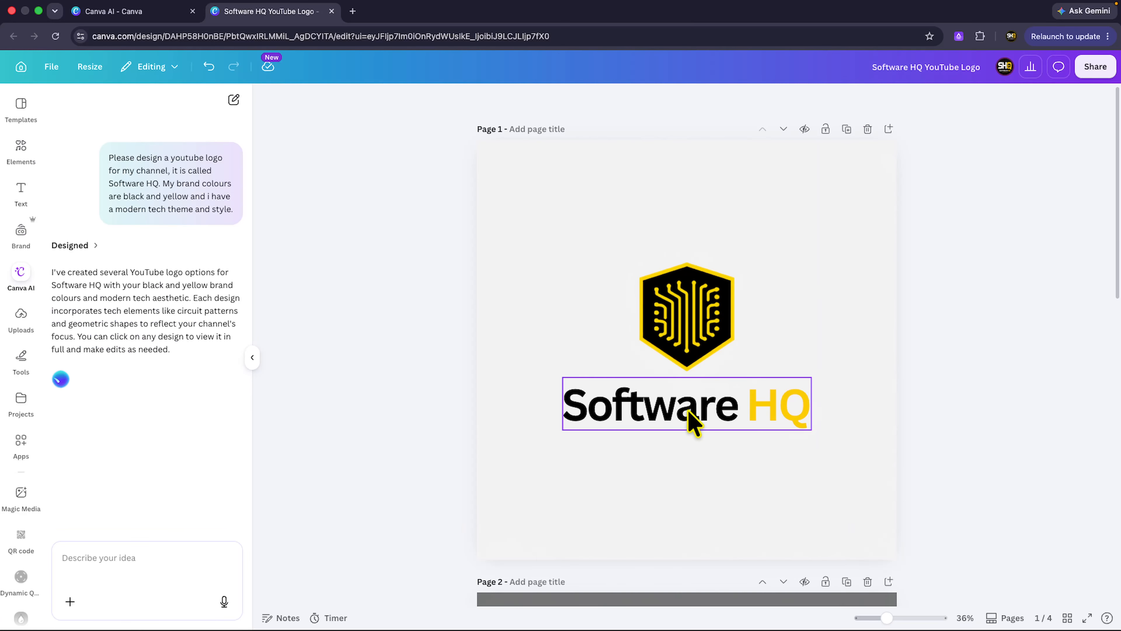
pyautogui.scroll(-7, 717, 355)
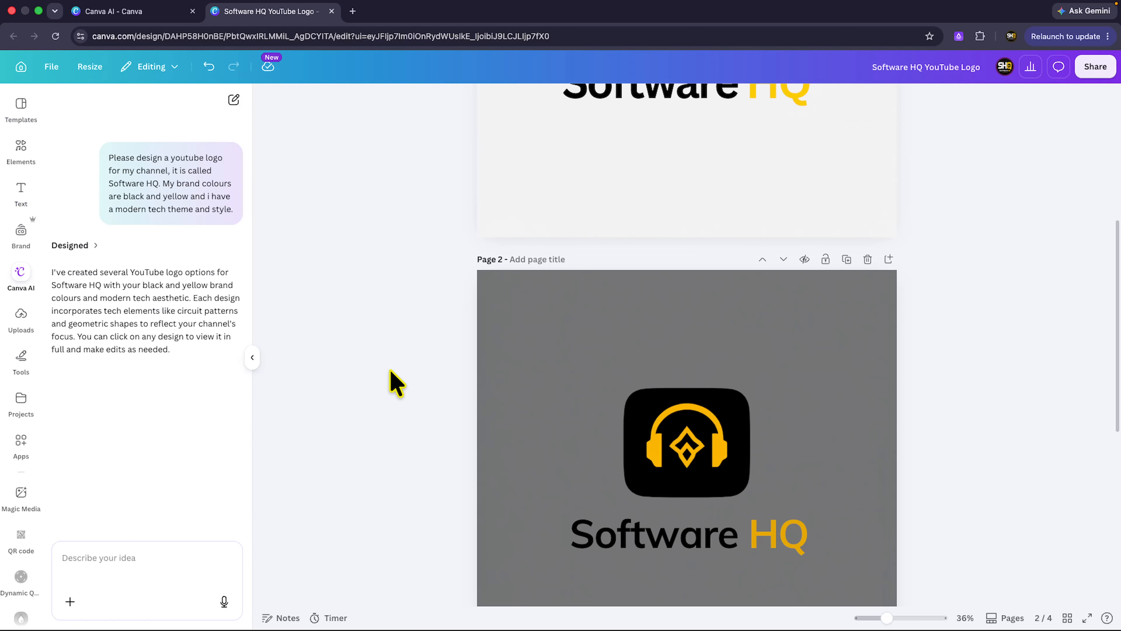
pyautogui.scroll(5, 656, 258)
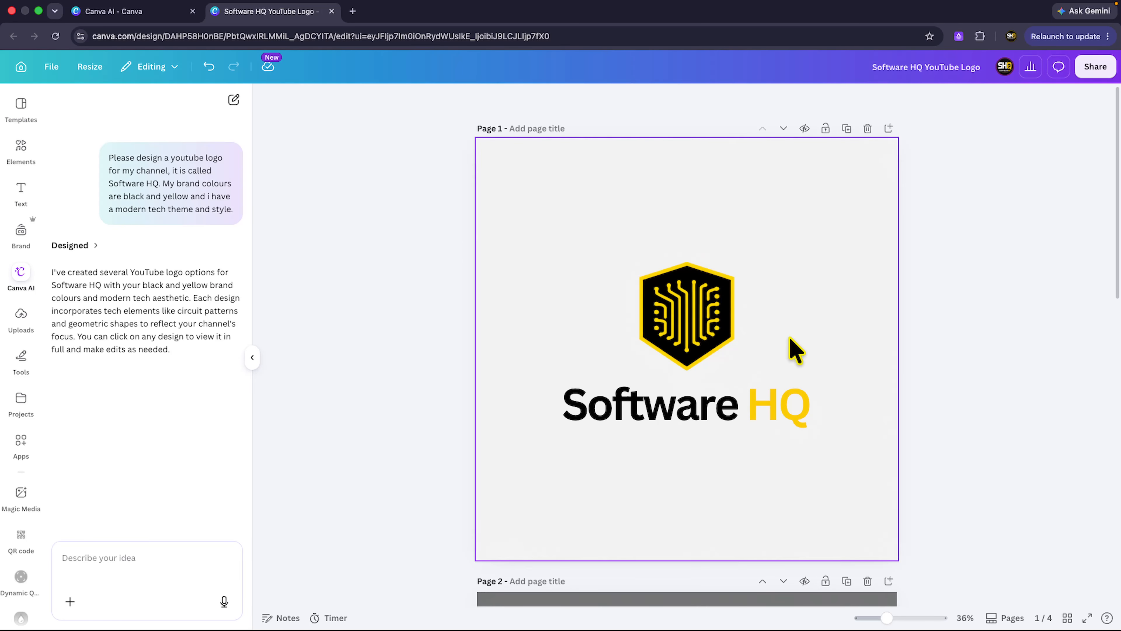
pyautogui.scroll(-10, 795, 350)
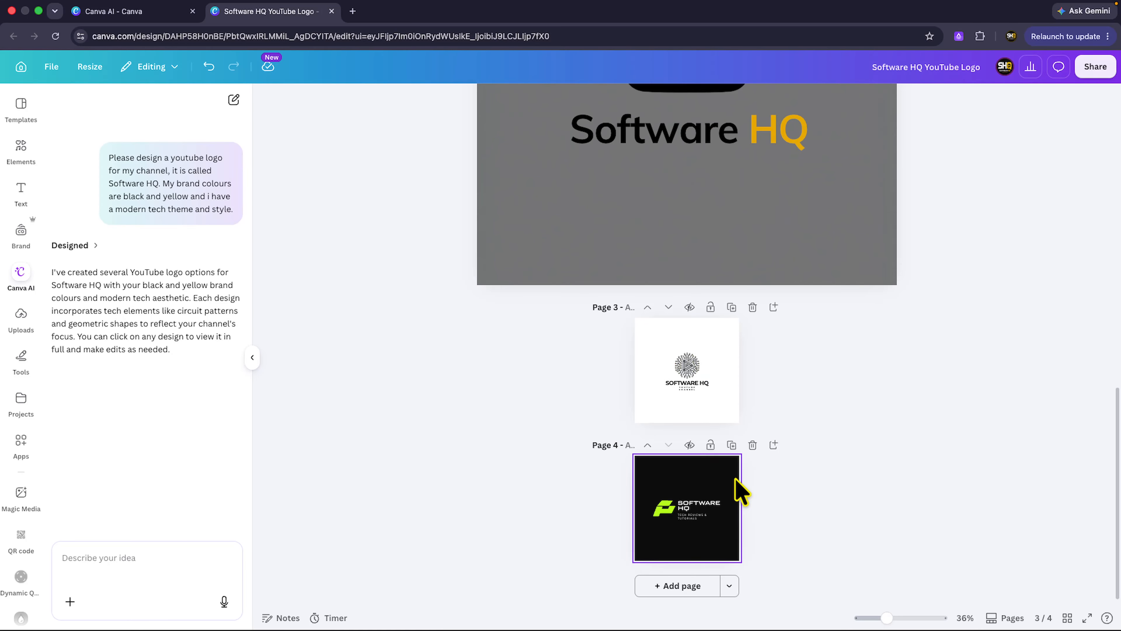
pyautogui.scroll(5, 845, 548)
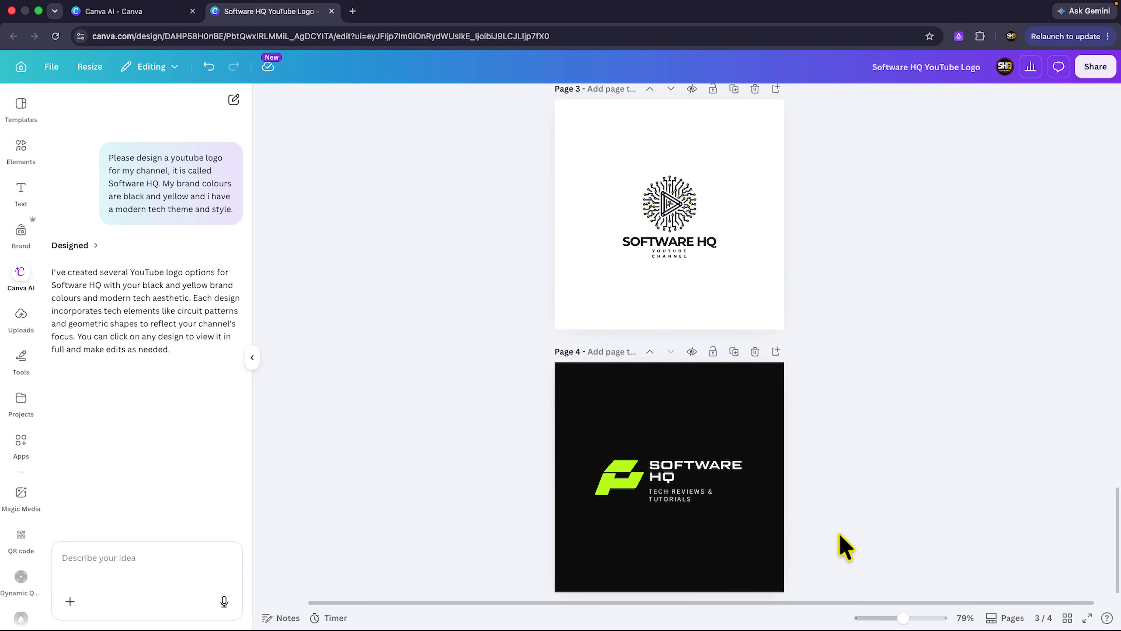
pyautogui.scroll(5, 725, 438)
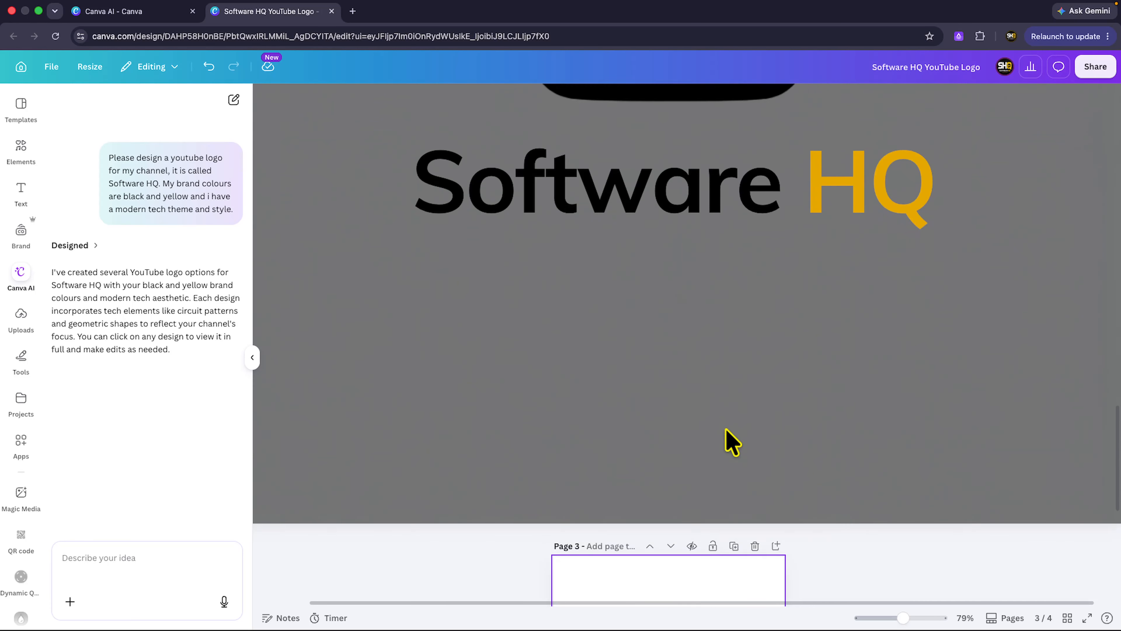
pyautogui.scroll(-4, 719, 251)
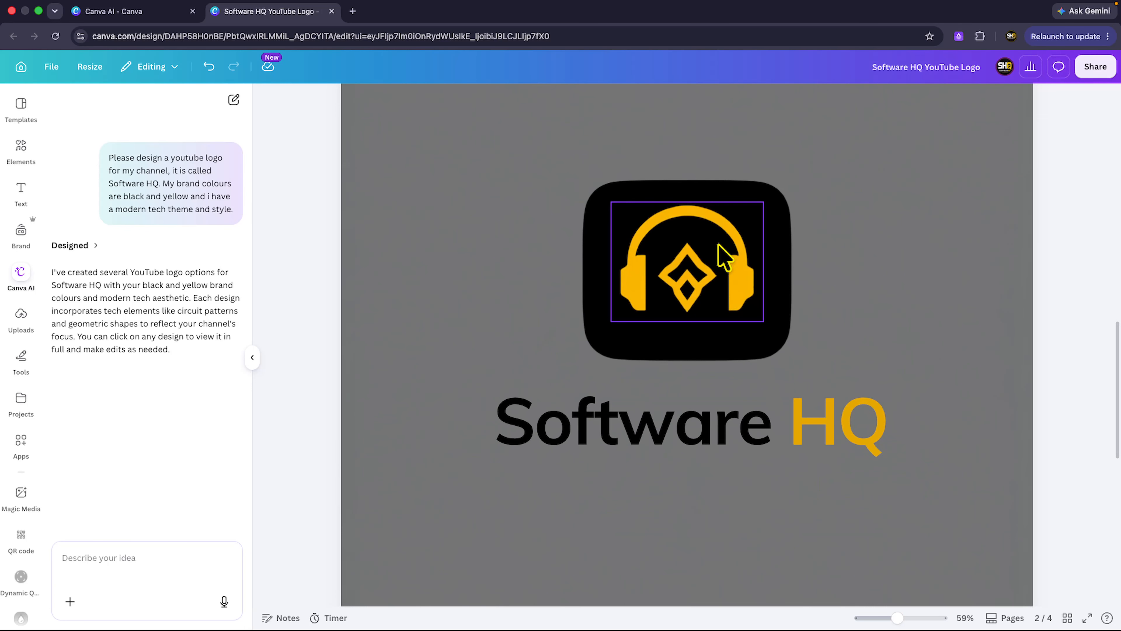
pyautogui.scroll(5, 726, 244)
pyautogui.scroll(5, 726, 245)
pyautogui.scroll(-3, 728, 245)
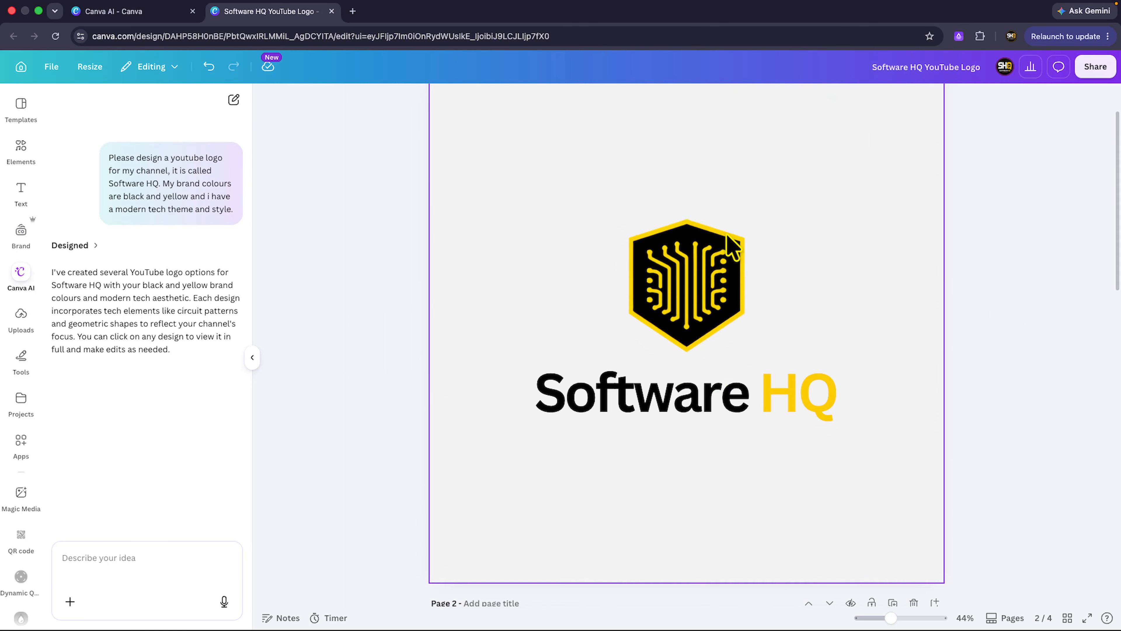
pyautogui.scroll(2, 726, 247)
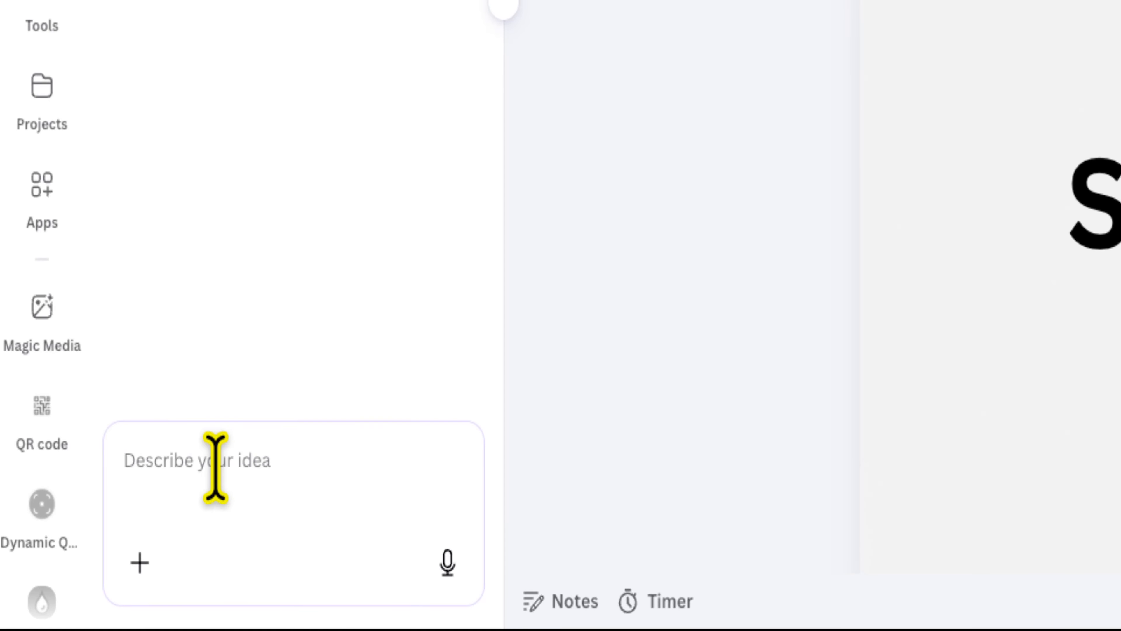
# Send Canva AI a follow-up prompt asking for more designs and to make them feel more modern.
pyautogui.click(106, 561)
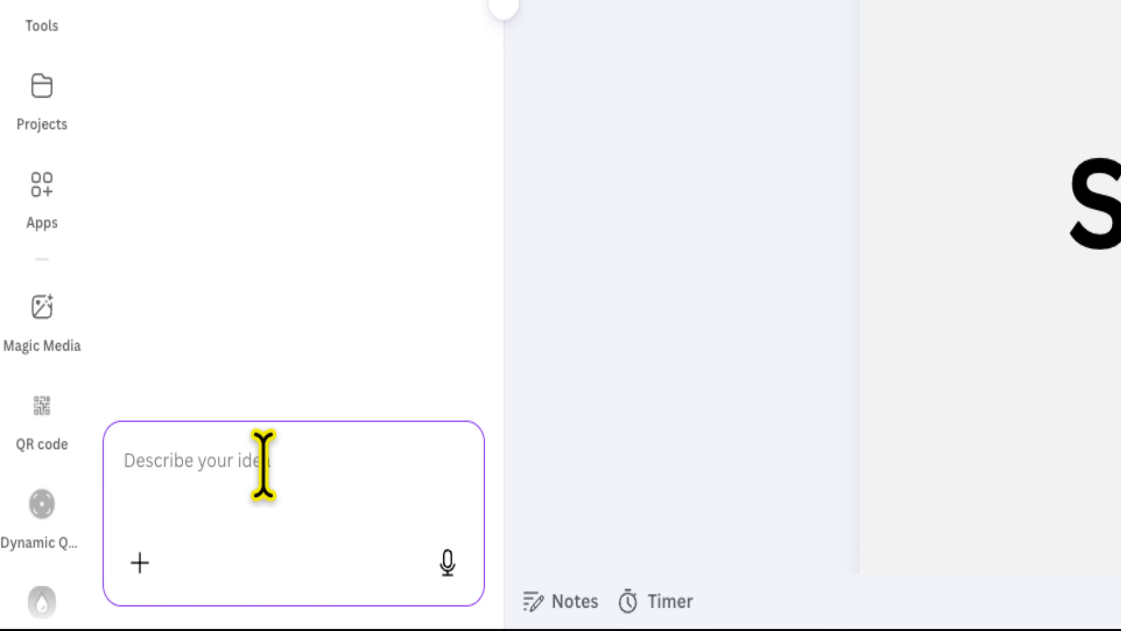
pyautogui.write('M')
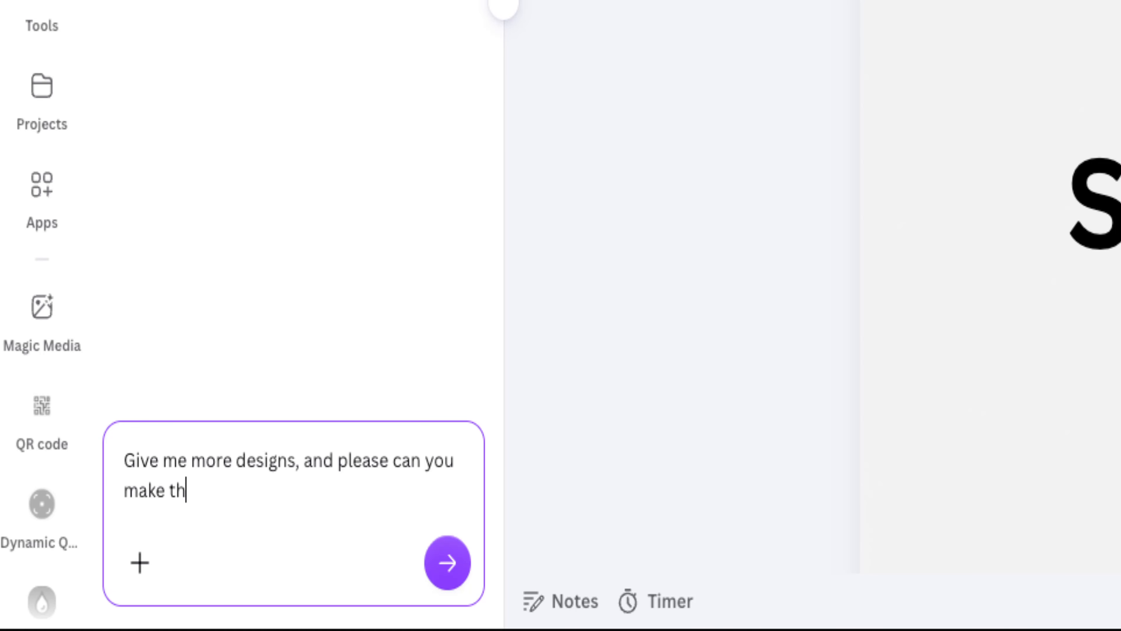
pyautogui.write('feel more modern')
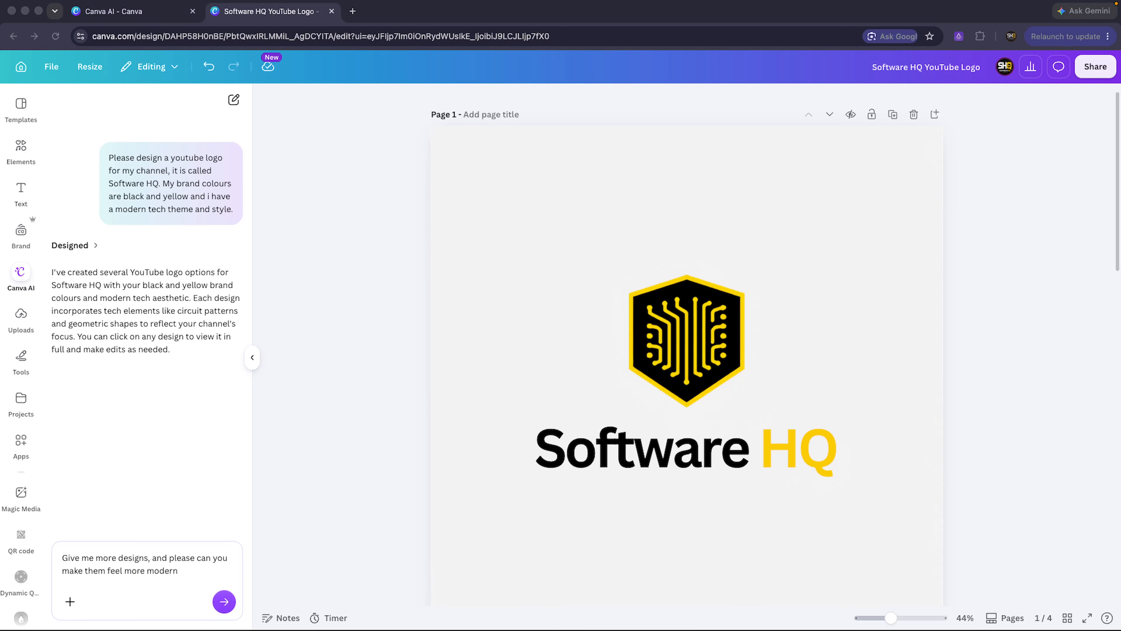
pyautogui.write('f')
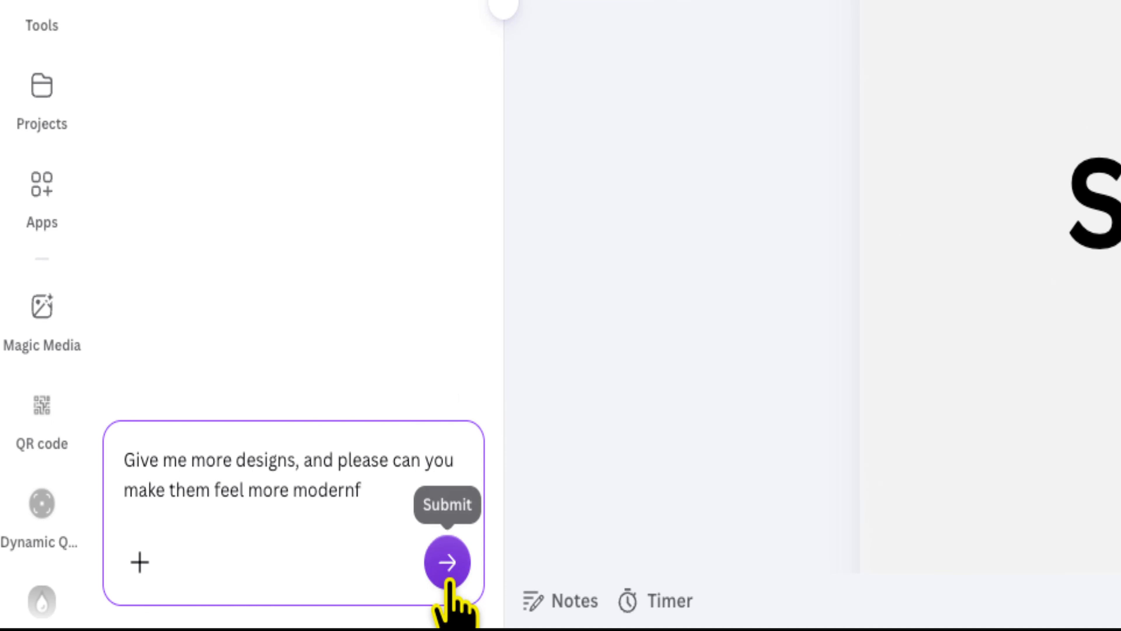
pyautogui.click(447, 560)
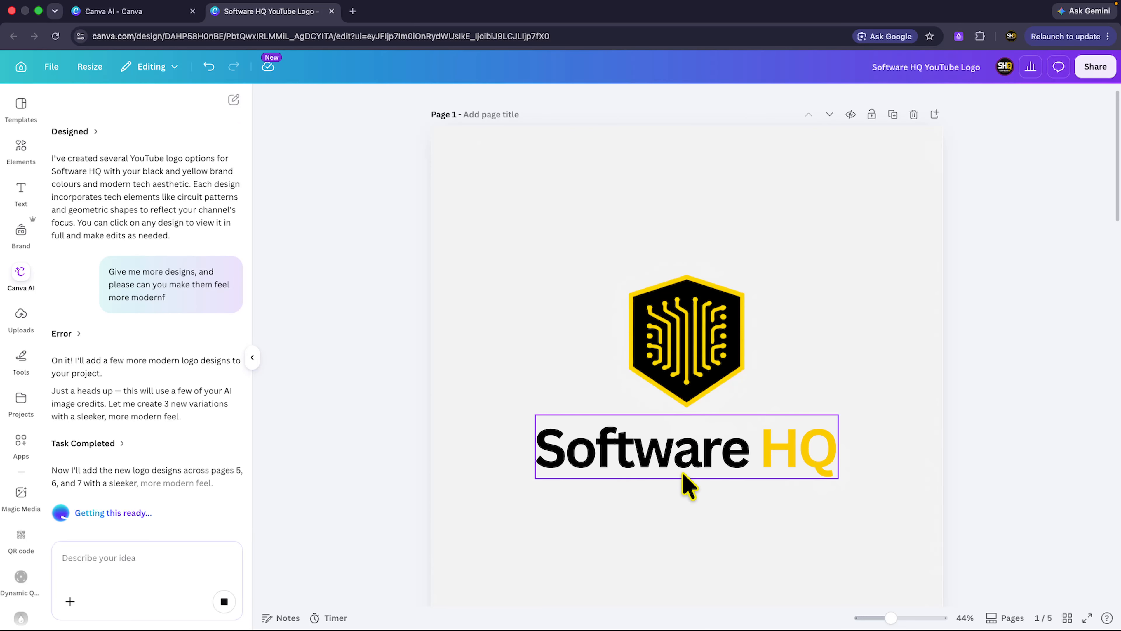
# Check the progress of the new Dark Minimal logo on page 5 below the existing designs.
pyautogui.scroll(-20, 735, 495)
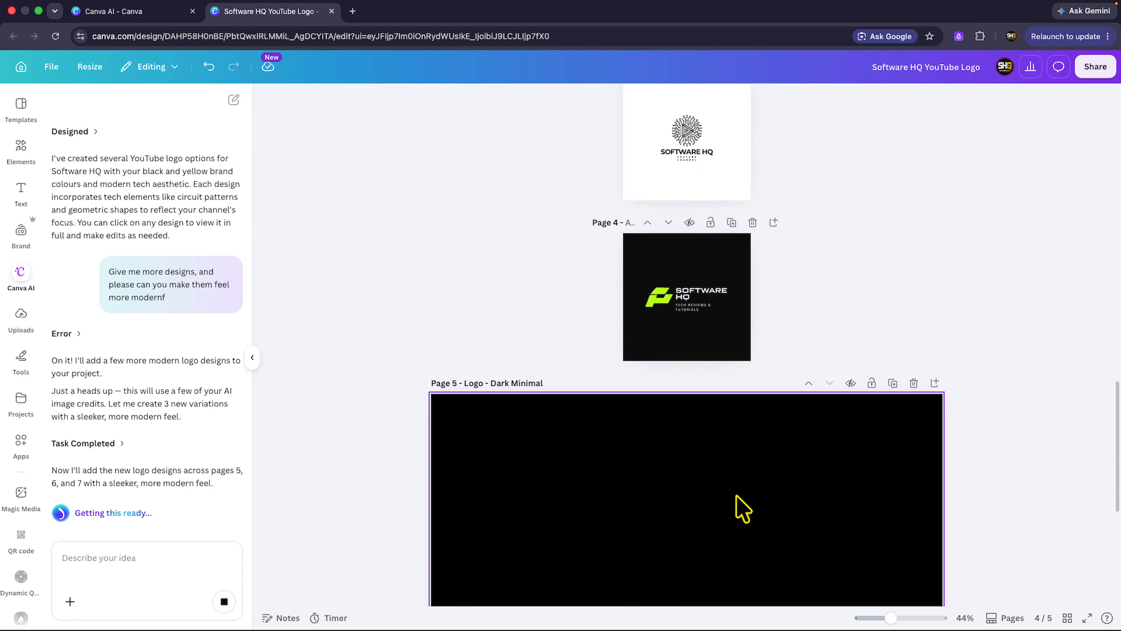
pyautogui.scroll(-8, 743, 508)
pyautogui.scroll(8, 743, 509)
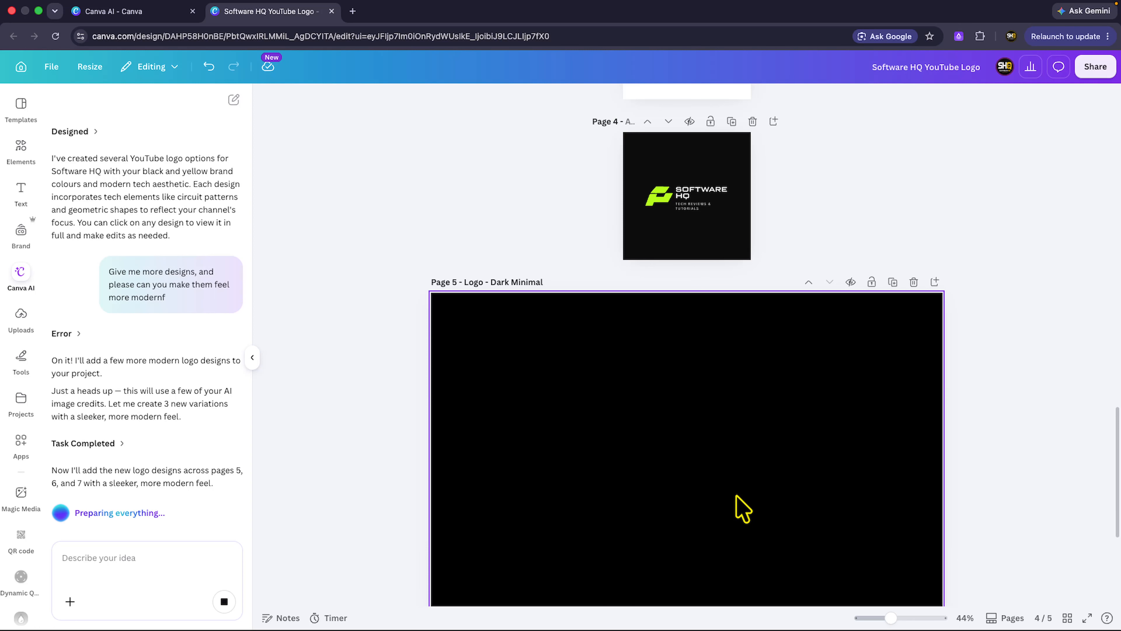
pyautogui.scroll(-8, 743, 508)
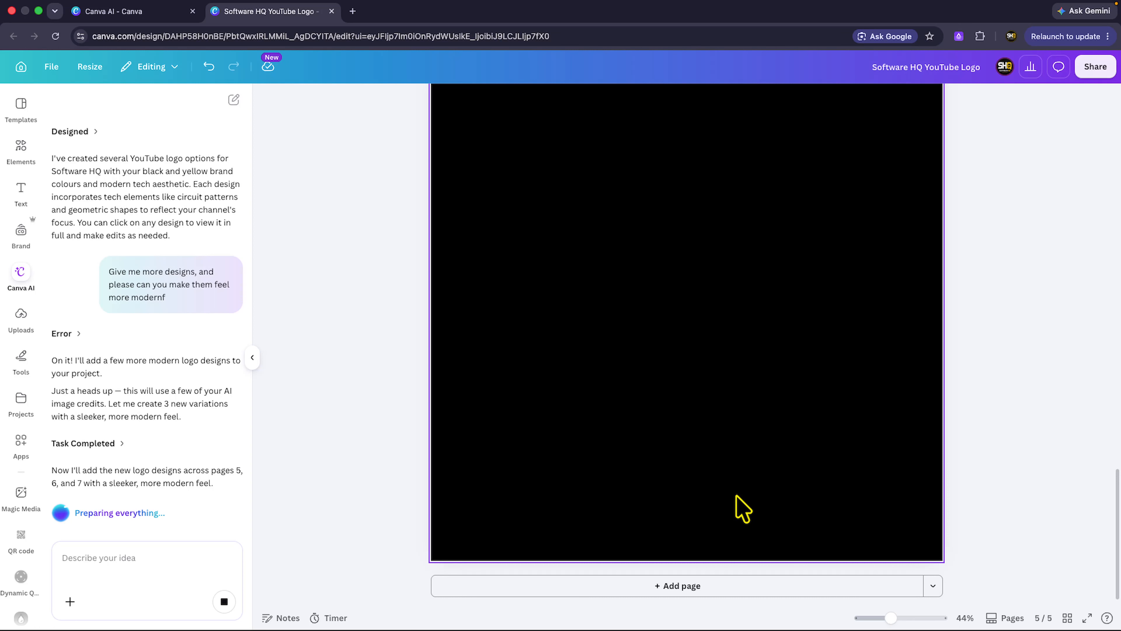
pyautogui.scroll(5, 743, 509)
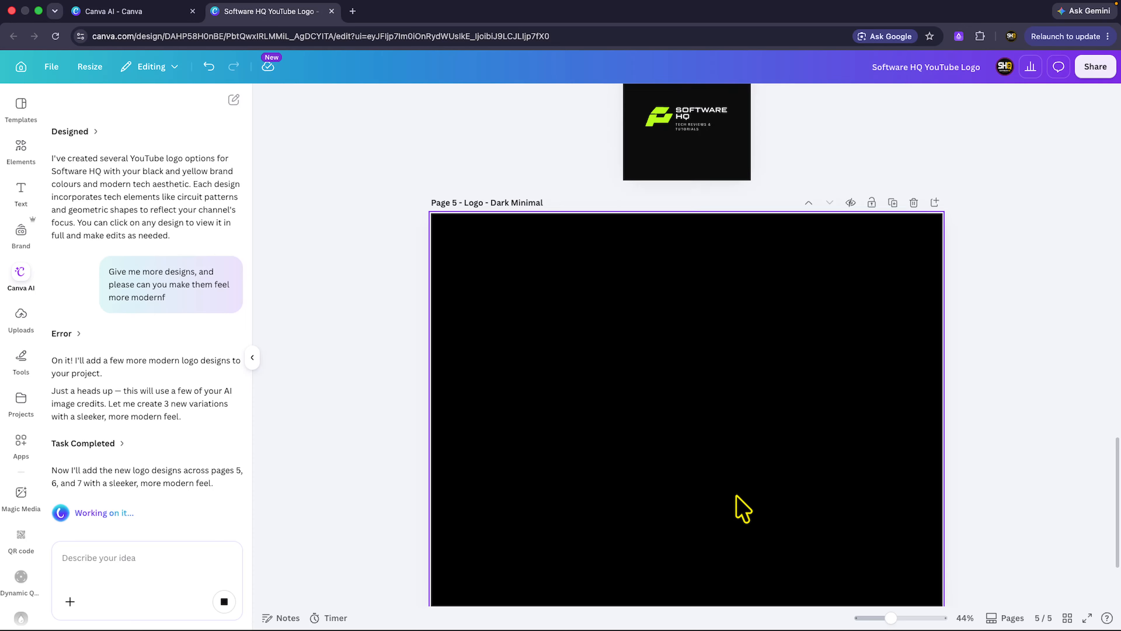
pyautogui.scroll(3, 744, 509)
pyautogui.scroll(2, 743, 508)
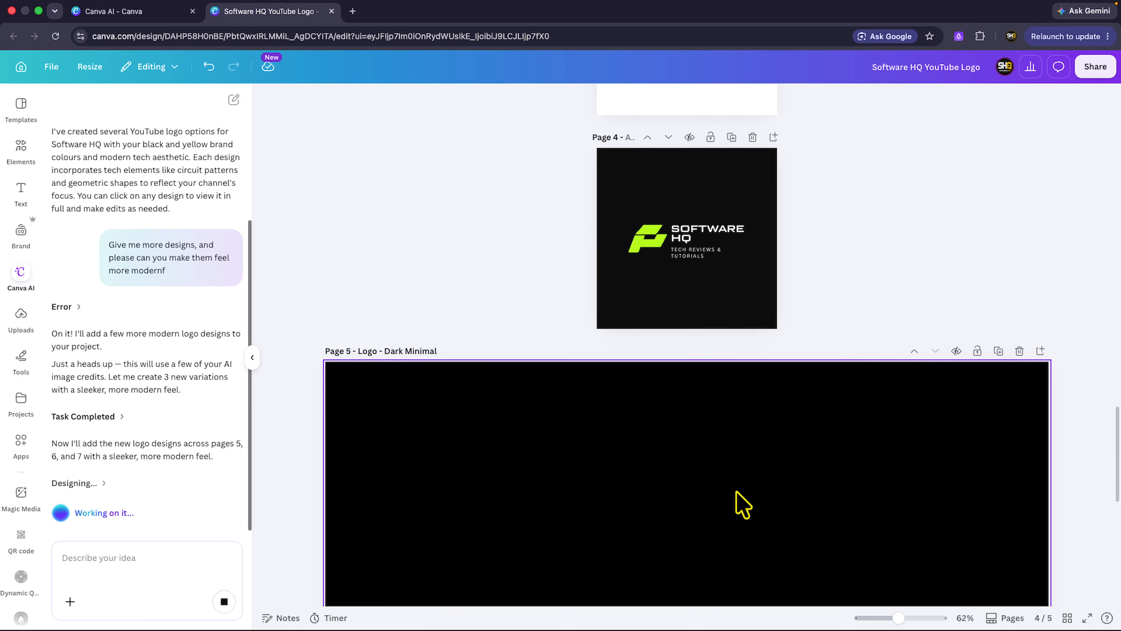
# Examine the striped S logo on page 5 and the new Neon Tech and Abstract Mark pages.
pyautogui.scroll(-6, 764, 404)
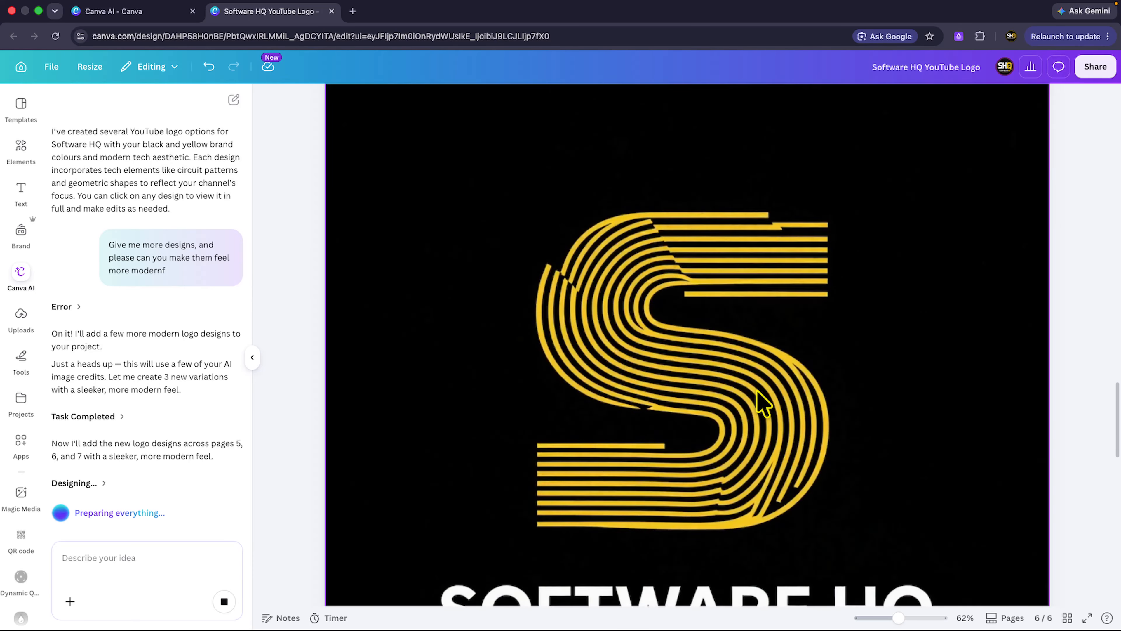
pyautogui.scroll(5, 756, 390)
pyautogui.scroll(-1, 756, 390)
pyautogui.scroll(-4, 757, 390)
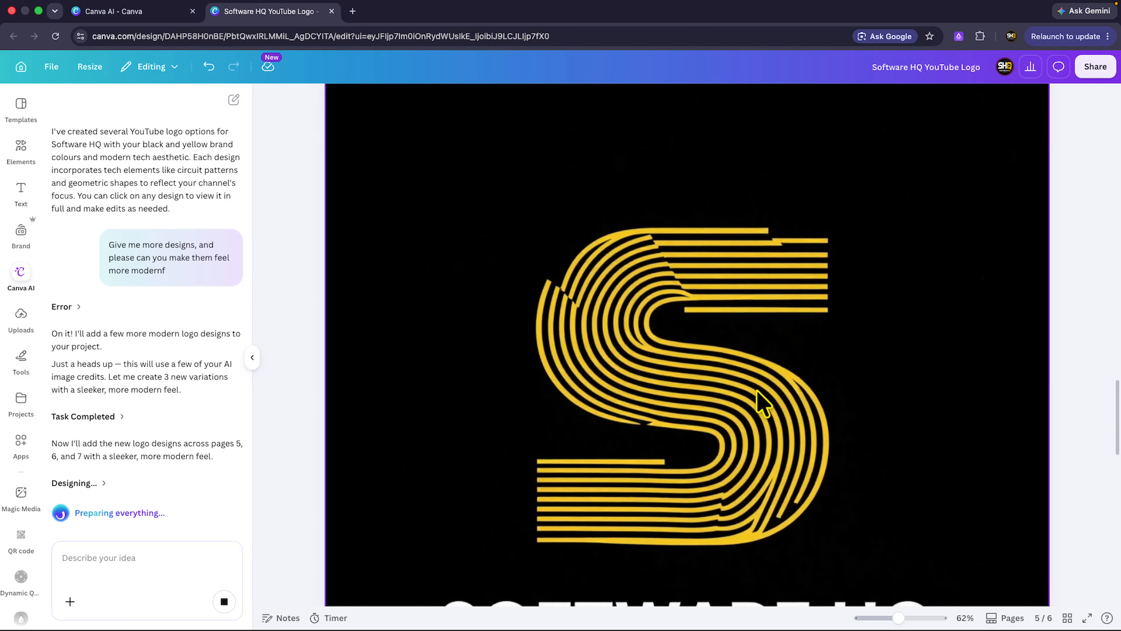
pyautogui.scroll(-3, 757, 390)
pyautogui.scroll(-7, 763, 402)
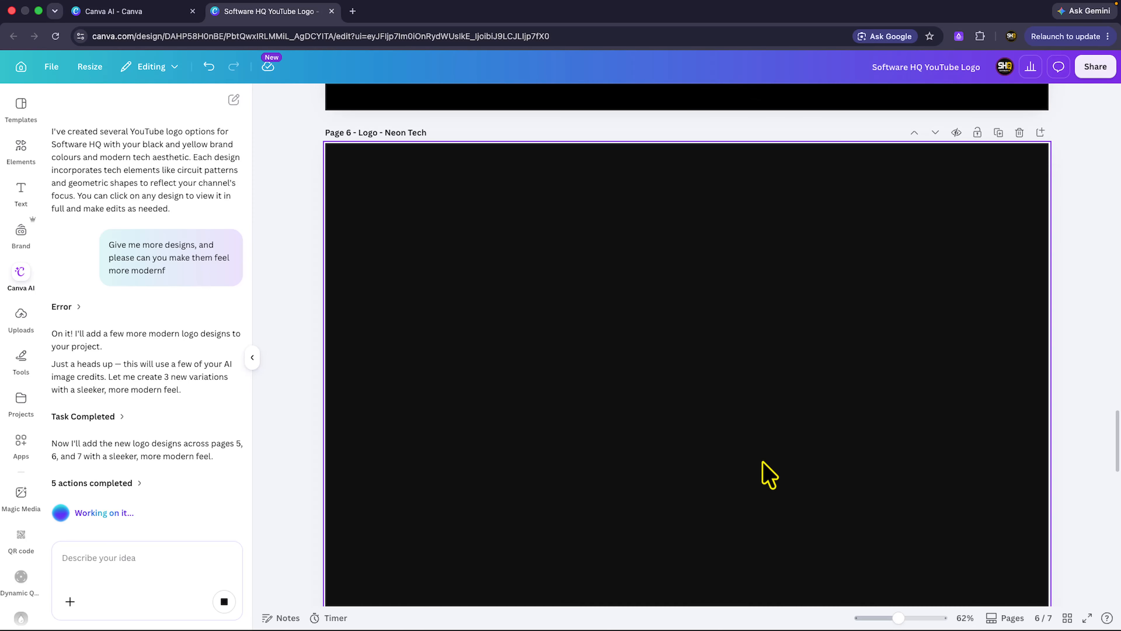
pyautogui.scroll(10, 768, 475)
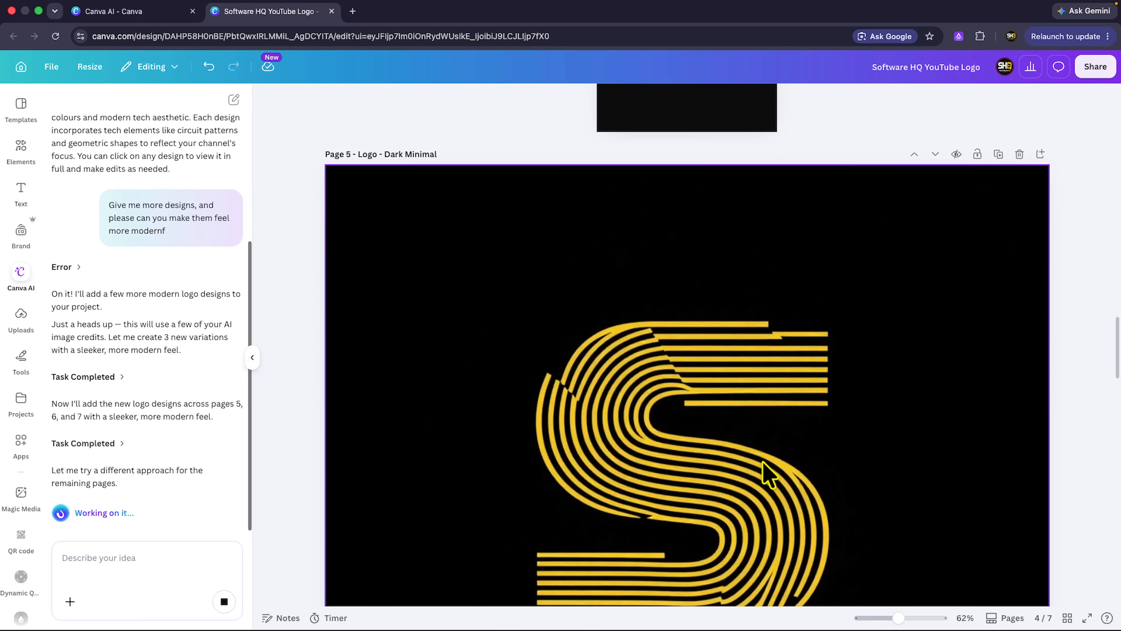
pyautogui.scroll(-15, 768, 473)
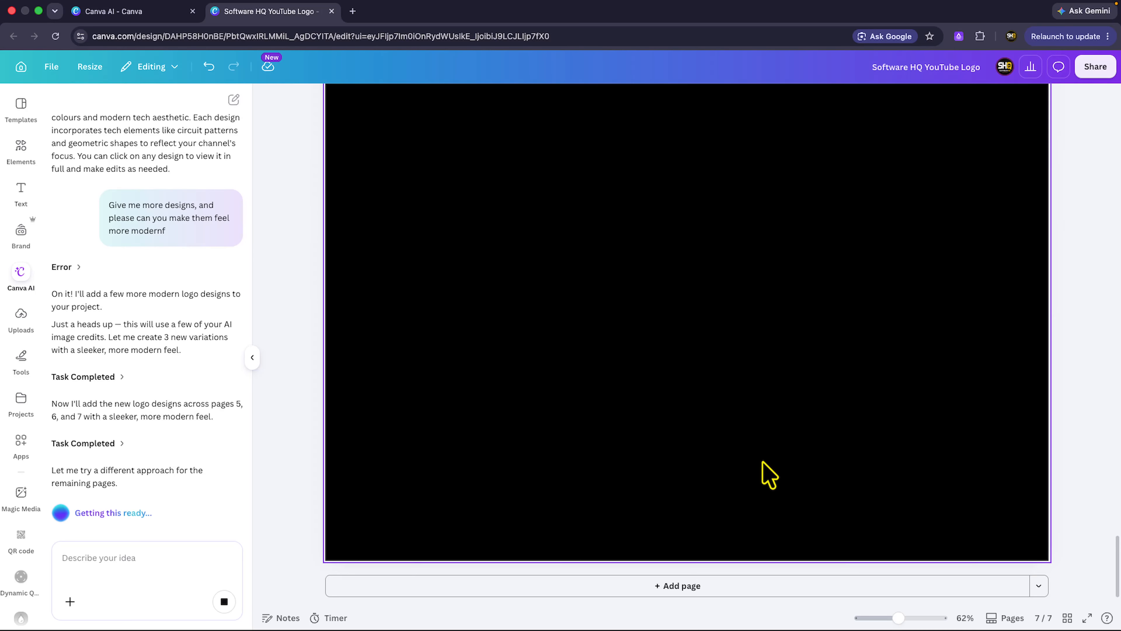
pyautogui.scroll(6, 777, 360)
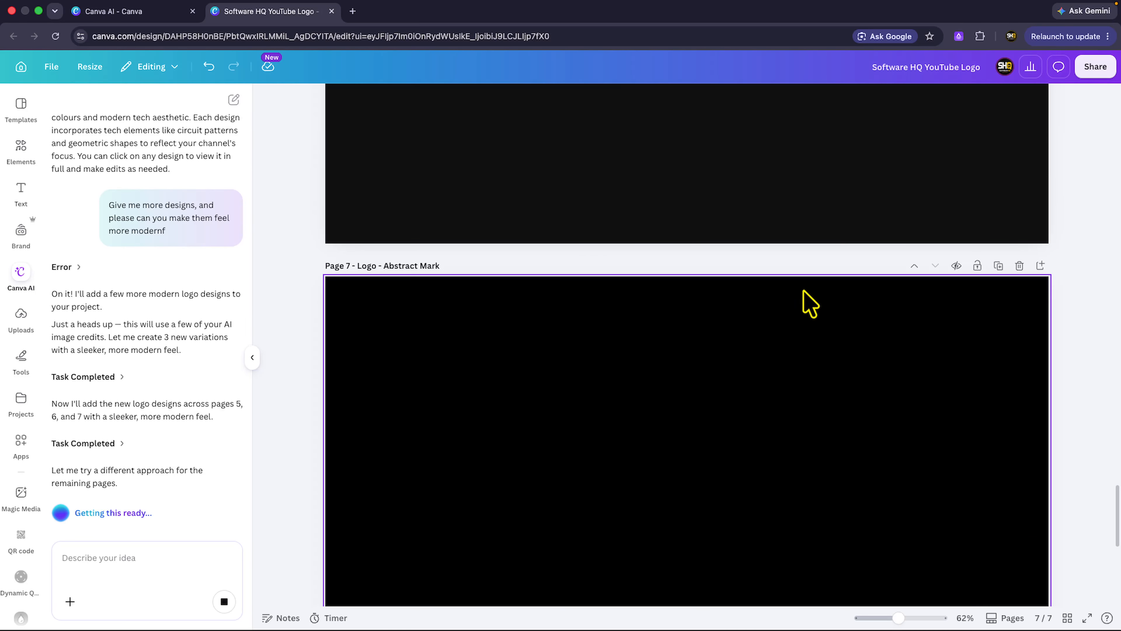
# Compare the new modern logo pages with the earlier Software HQ designs, going back from page 7 to page 1.
pyautogui.scroll(-3, 806, 283)
pyautogui.scroll(10, 684, 367)
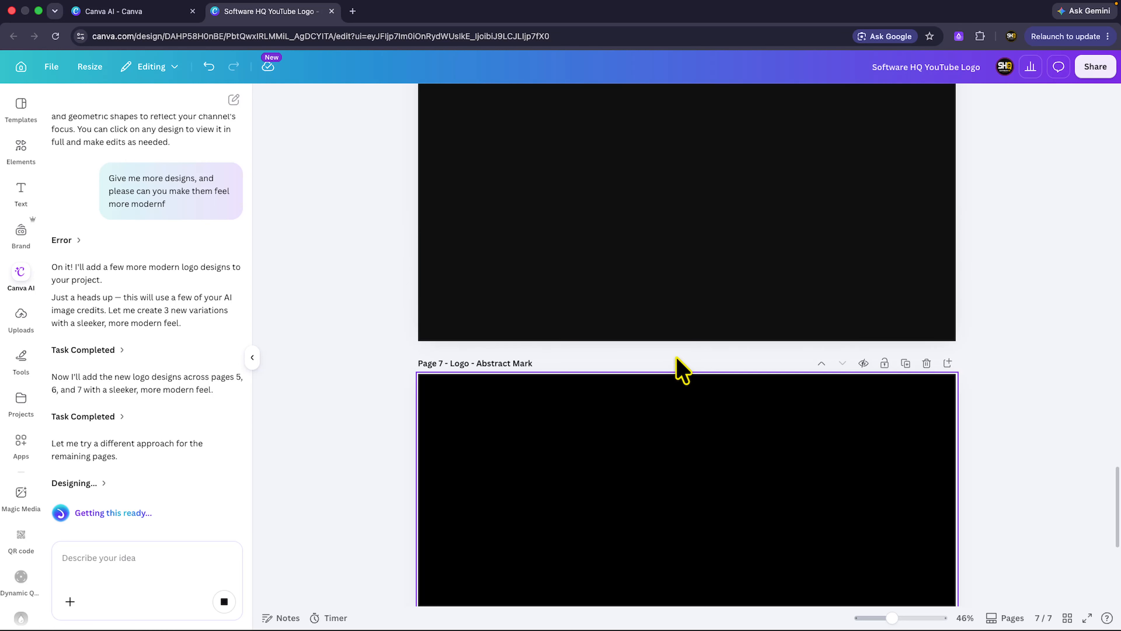
pyautogui.scroll(5, 684, 368)
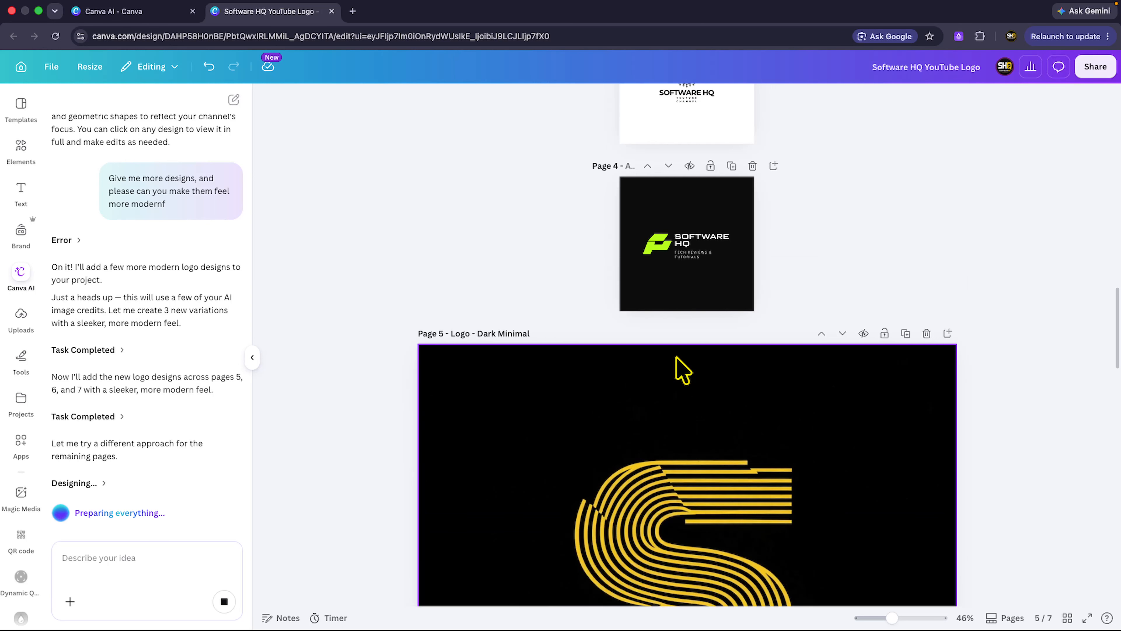
pyautogui.scroll(-7, 684, 368)
pyautogui.scroll(2, 683, 369)
pyautogui.scroll(20, 680, 369)
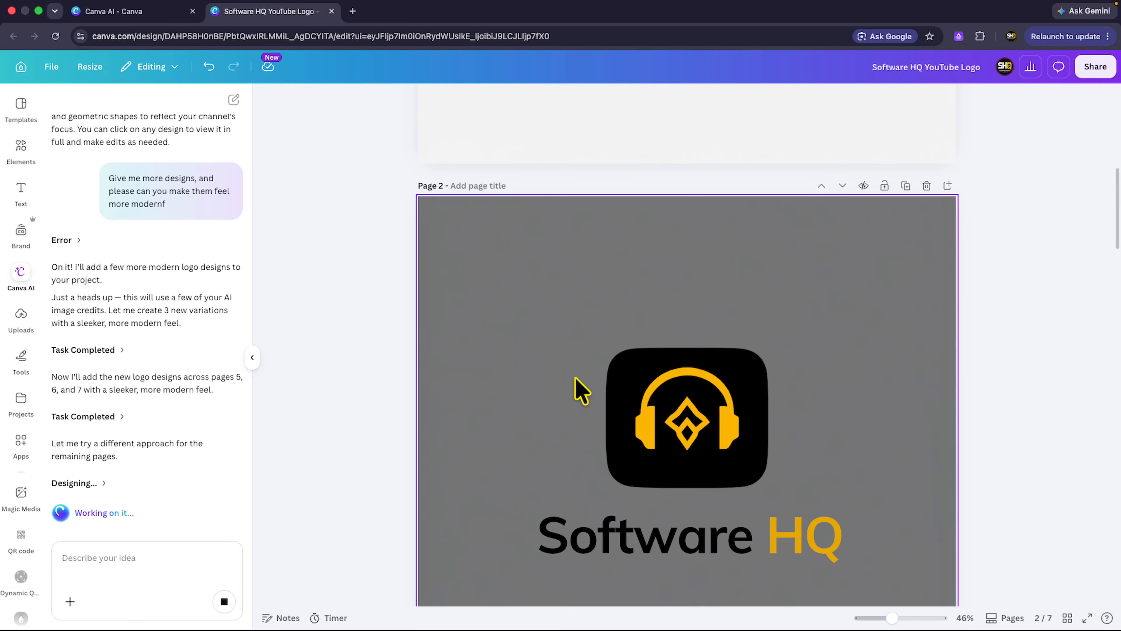
pyautogui.scroll(-3, 655, 383)
pyautogui.scroll(5, 652, 423)
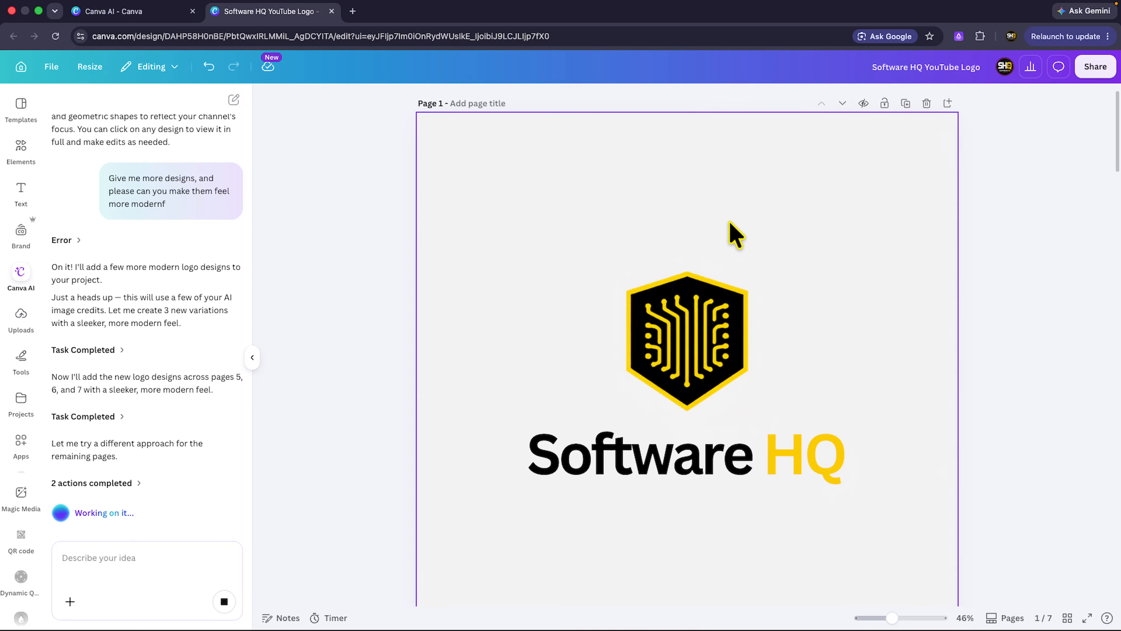
# Inspect the editing options for the hexagonal circuit emblem and the Software HQ text on page 1.
pyautogui.click(715, 335)
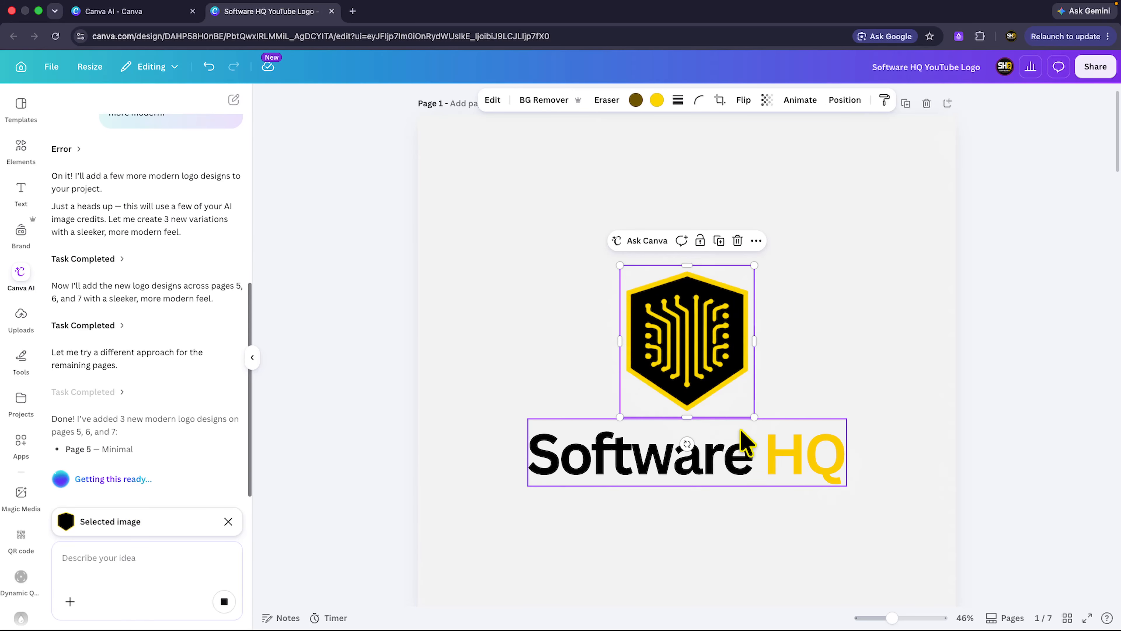
pyautogui.click(743, 453)
pyautogui.click(715, 335)
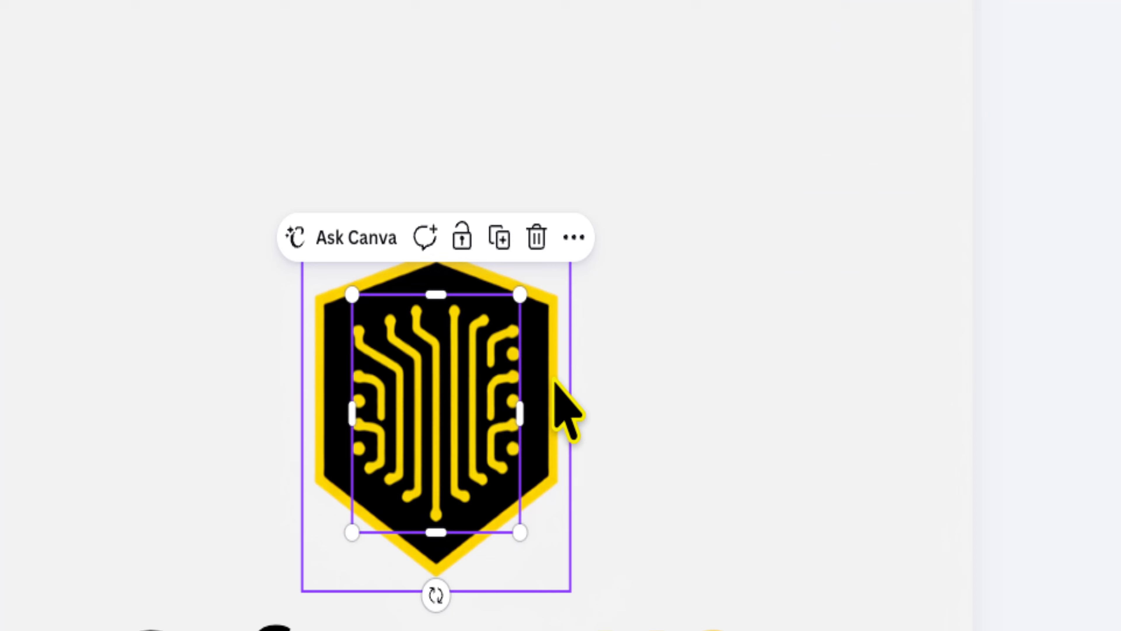
pyautogui.click(570, 383)
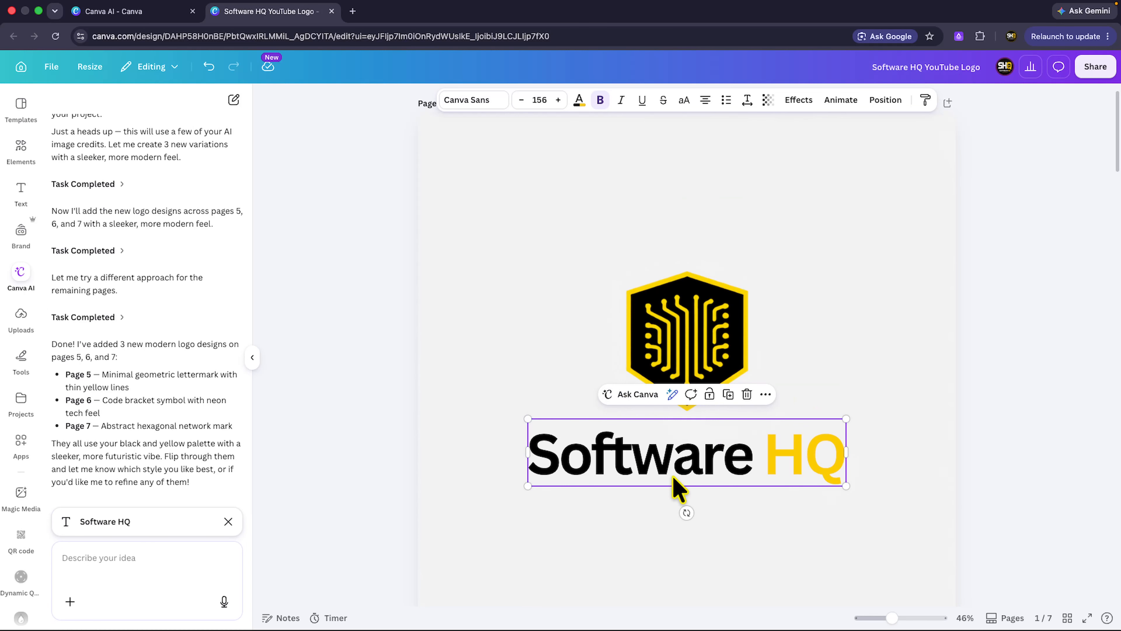
# Examine the finished bracket logo on page 6 and hexagonal network logo on page 7, then return to the page 1 design.
pyautogui.scroll(-10, 676, 488)
pyautogui.scroll(-12, 676, 488)
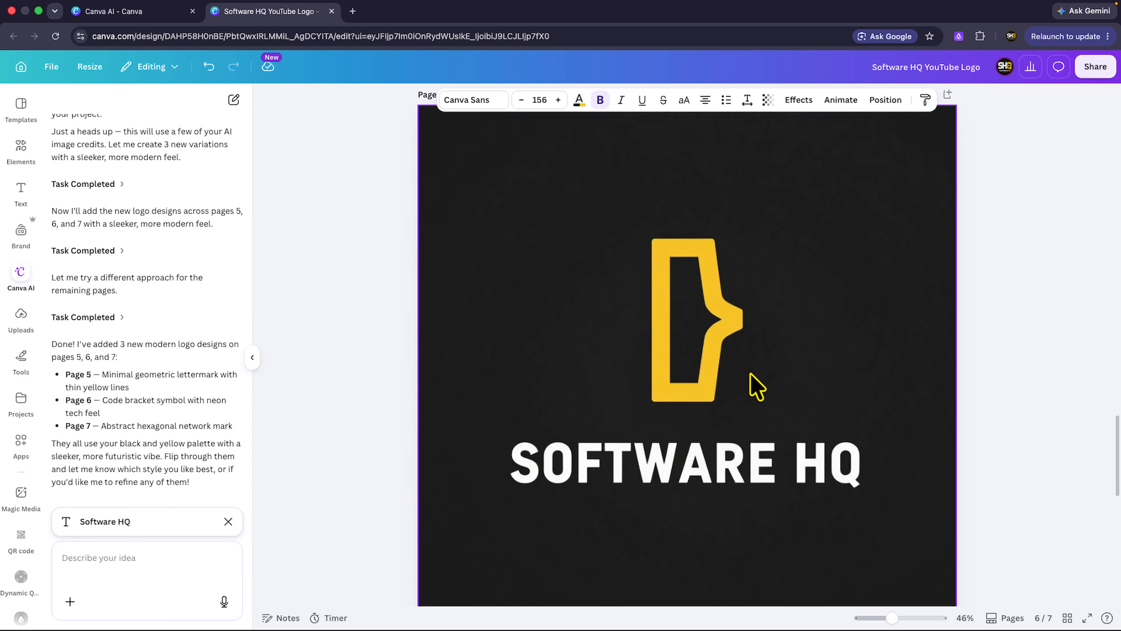
pyautogui.click(756, 386)
pyautogui.scroll(-10, 750, 388)
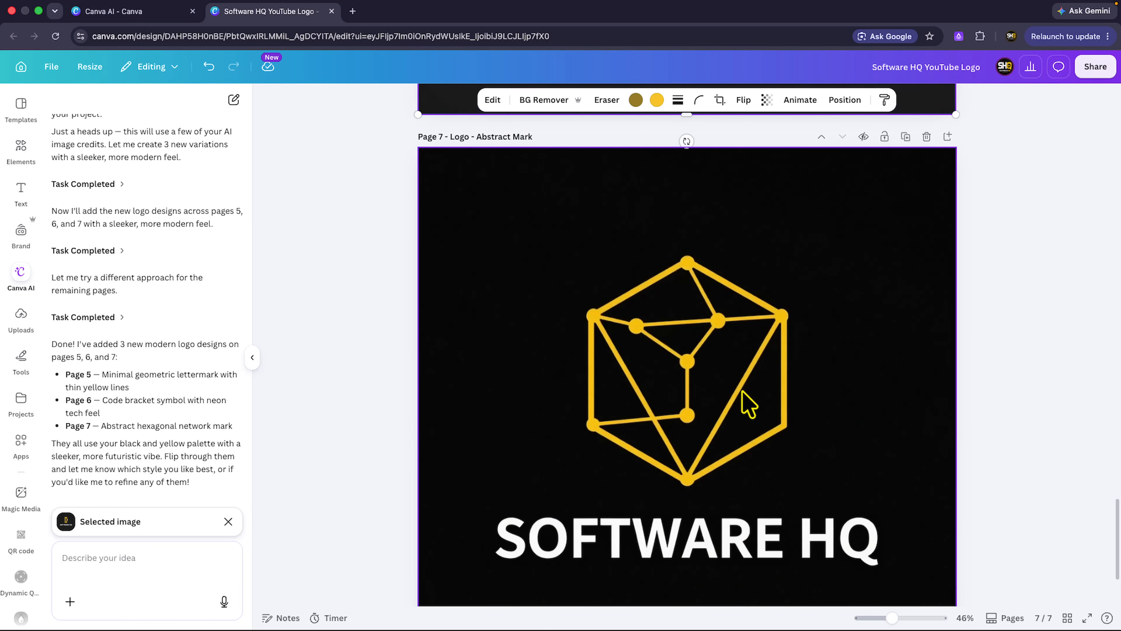
pyautogui.scroll(-2, 747, 403)
pyautogui.scroll(8, 747, 402)
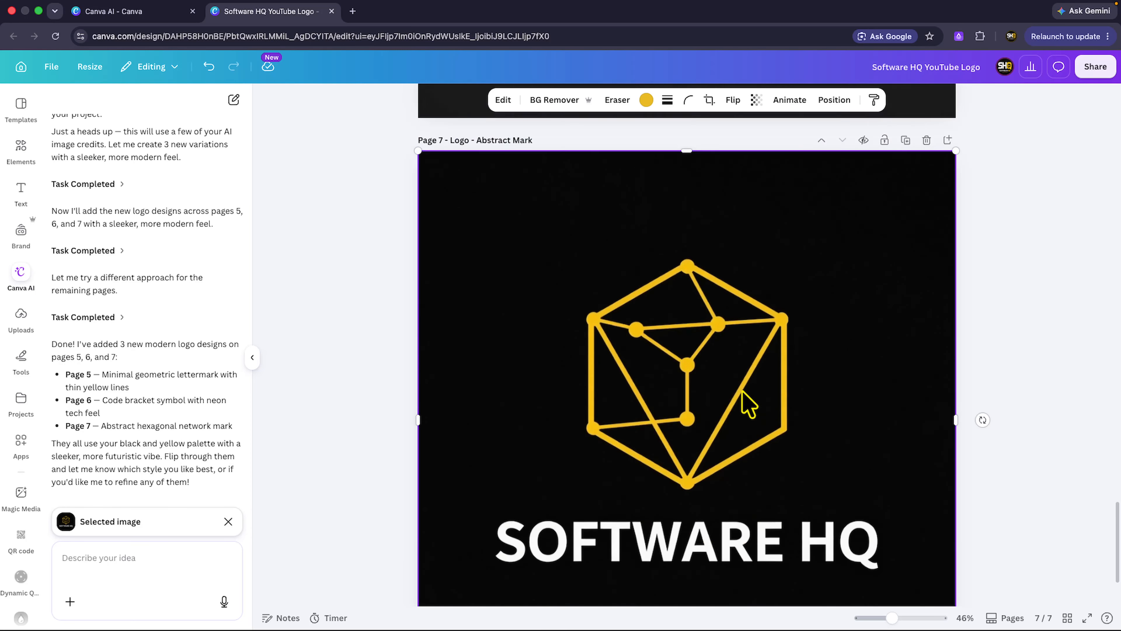
pyautogui.scroll(15, 749, 404)
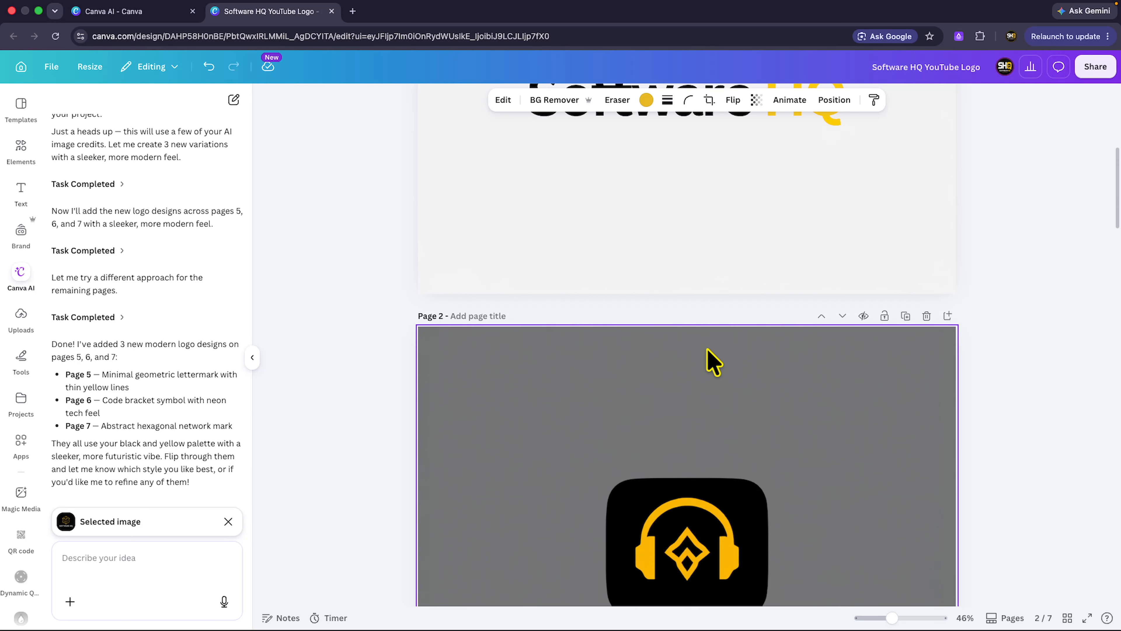
pyautogui.scroll(-4, 711, 362)
pyautogui.scroll(10, 665, 295)
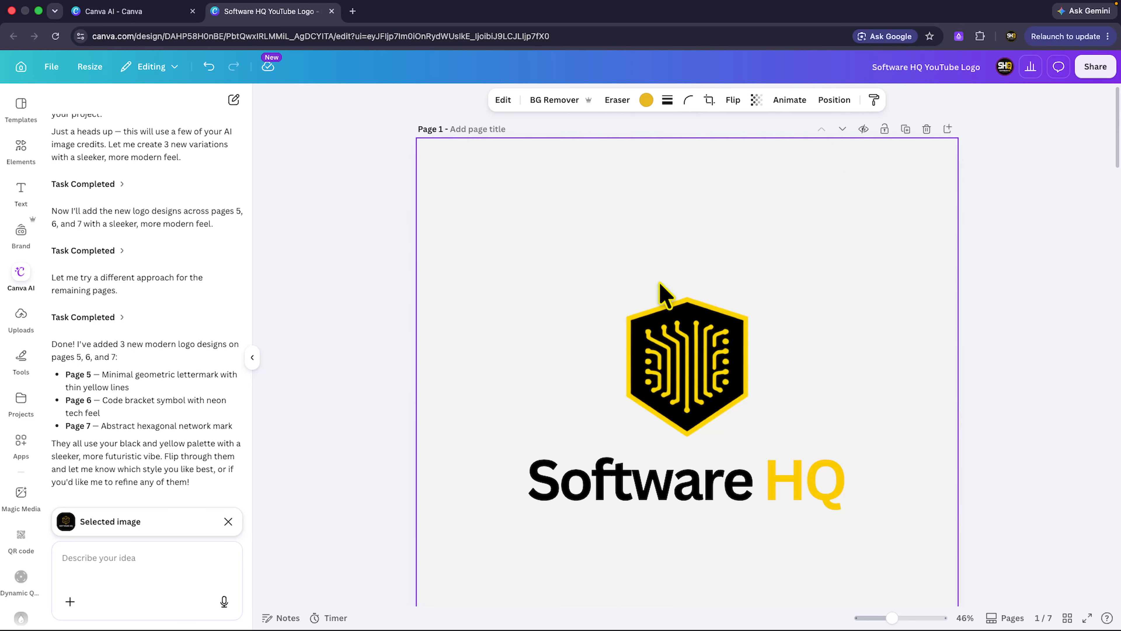
# Download only page 1, the hexagonal circuit logo, as a PNG file.
pyautogui.click(731, 223)
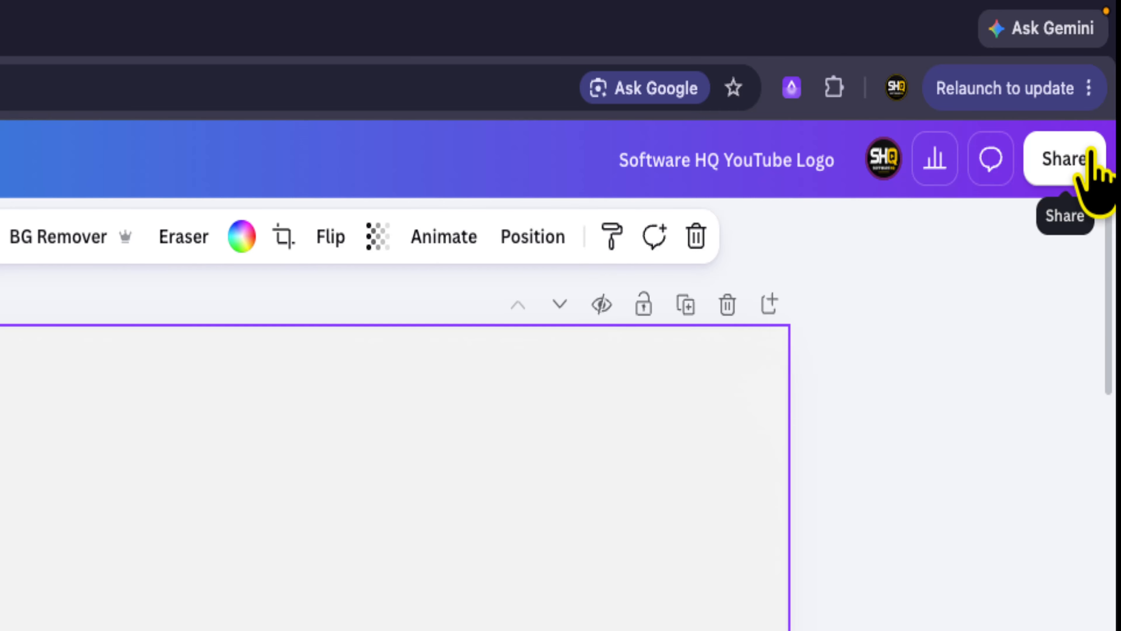
pyautogui.click(1089, 155)
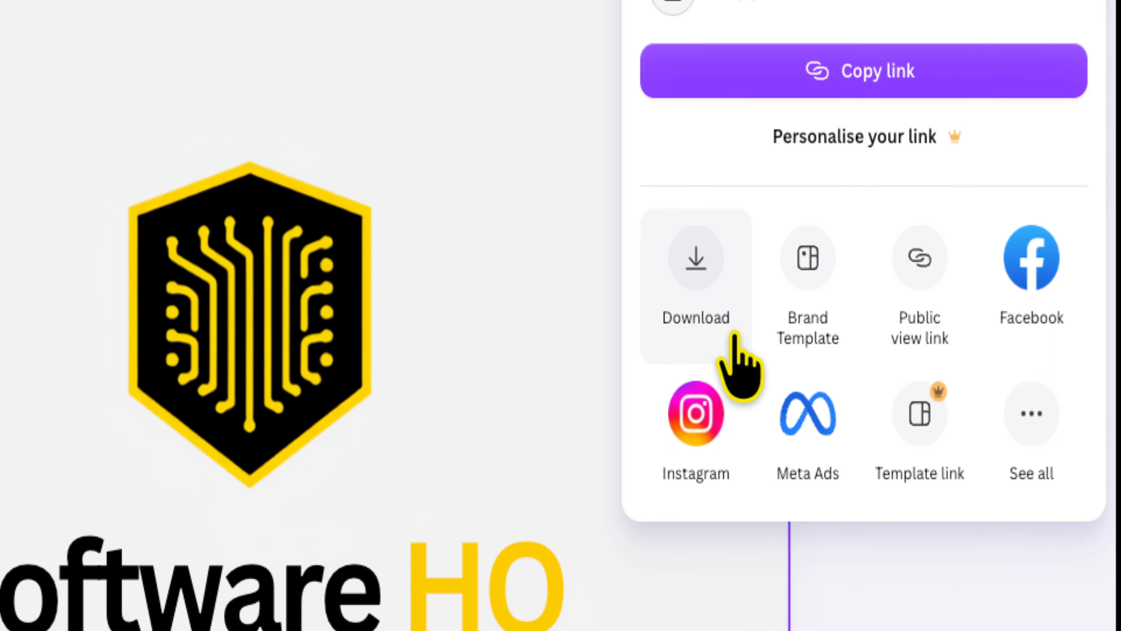
pyautogui.click(735, 338)
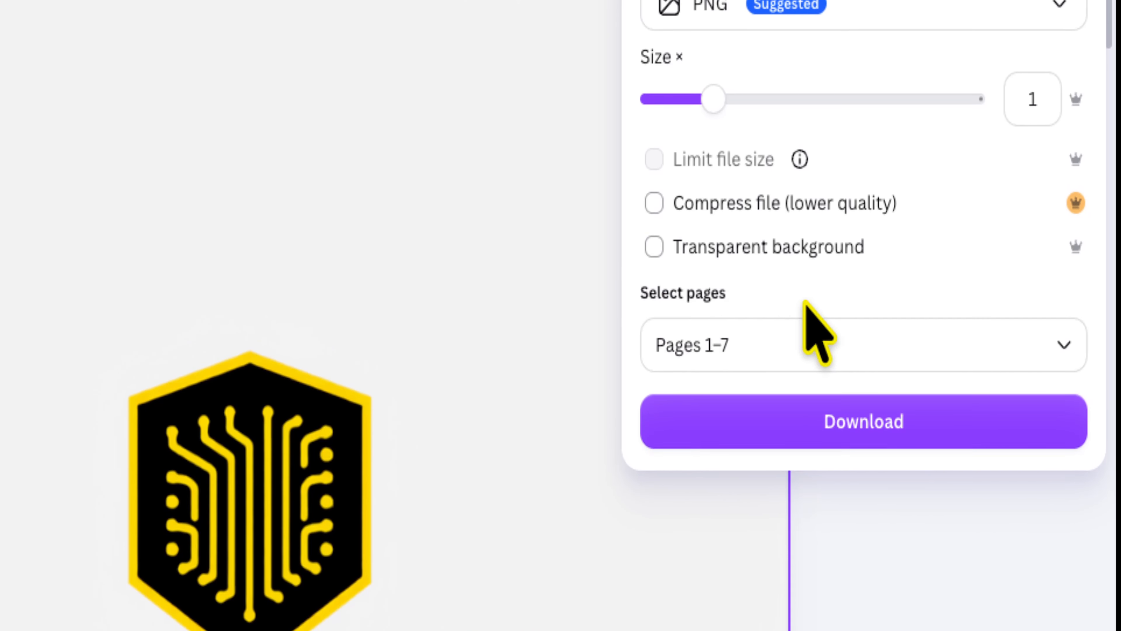
pyautogui.click(1054, 345)
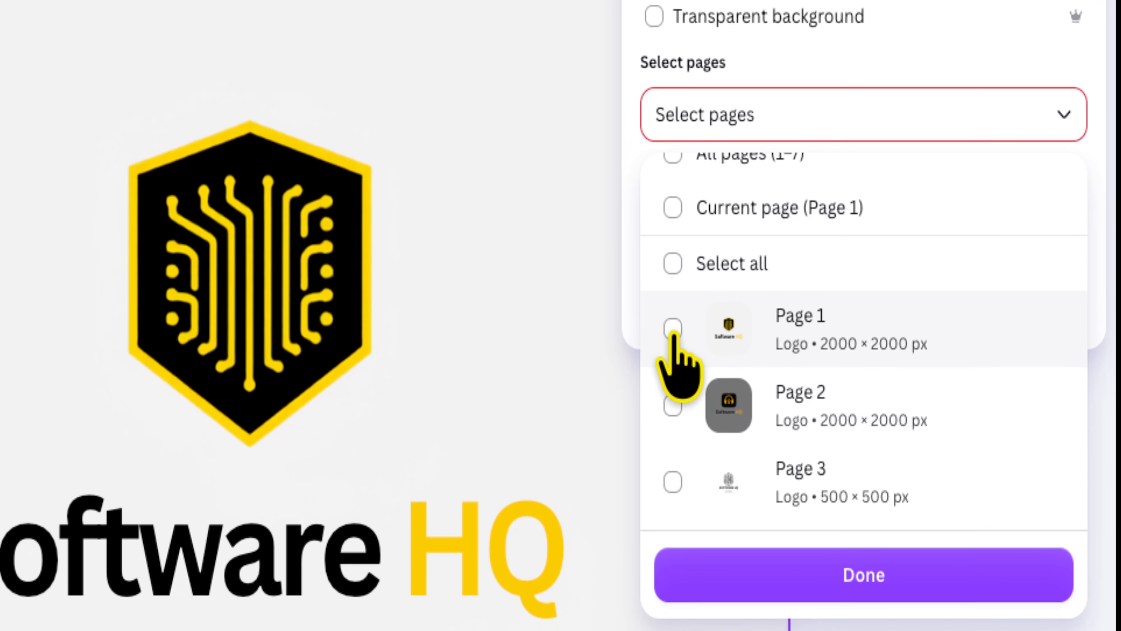
pyautogui.scroll(-2, 913, 419)
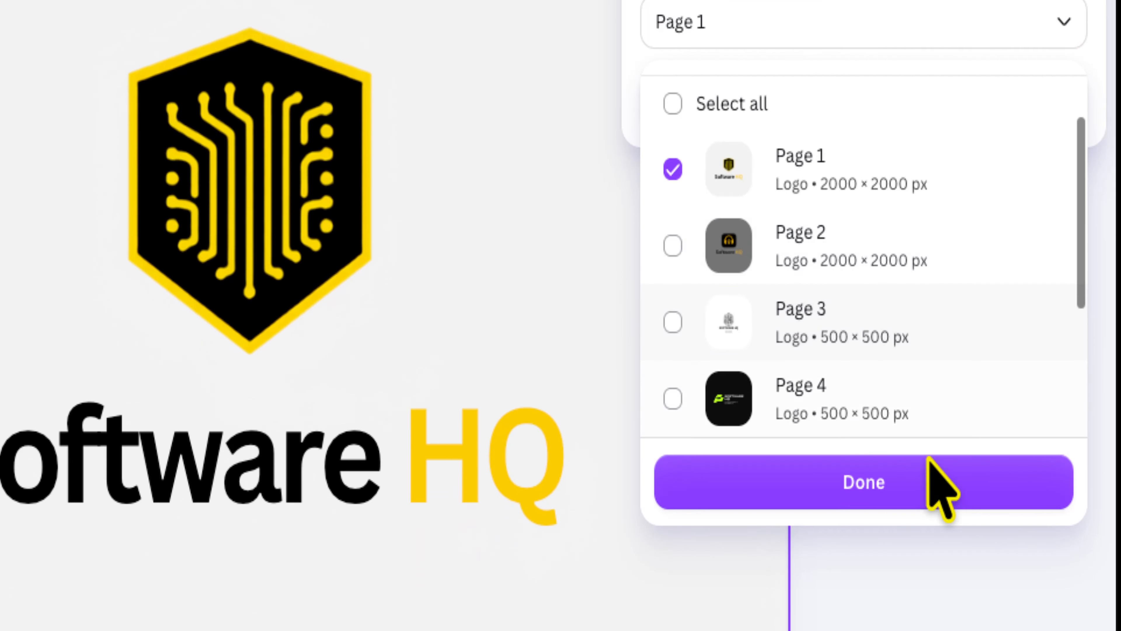
pyautogui.click(961, 379)
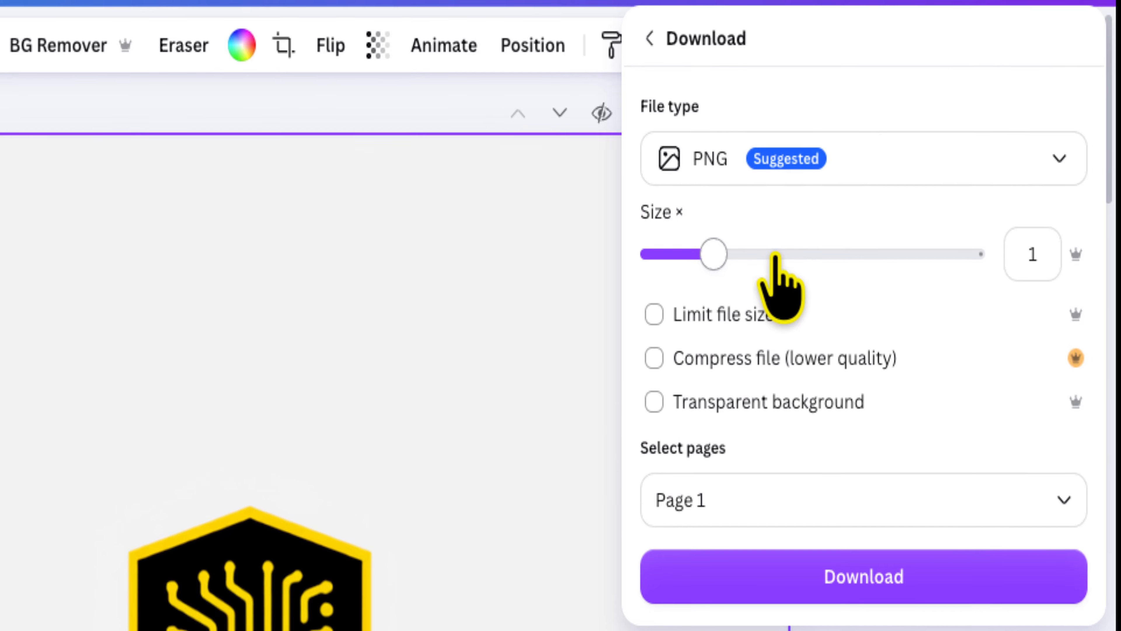
pyautogui.click(764, 577)
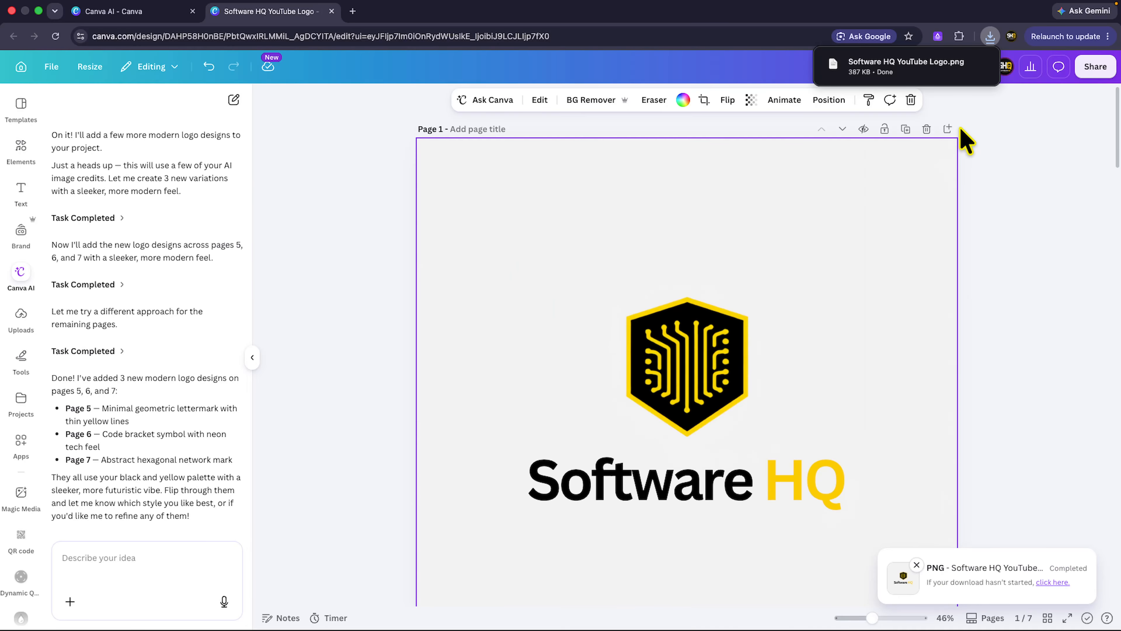
# Check the browser's recent downloads for Software HQ YouTube Logo.png and close the list.
pyautogui.moveTo(968, 74)
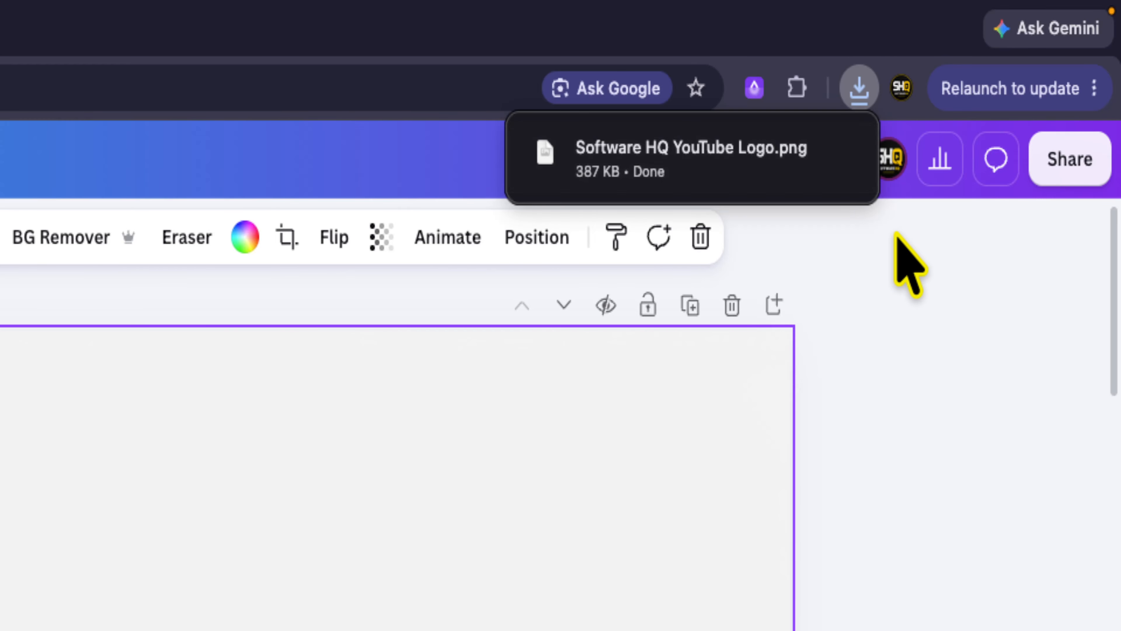
pyautogui.click(901, 263)
pyautogui.click(856, 86)
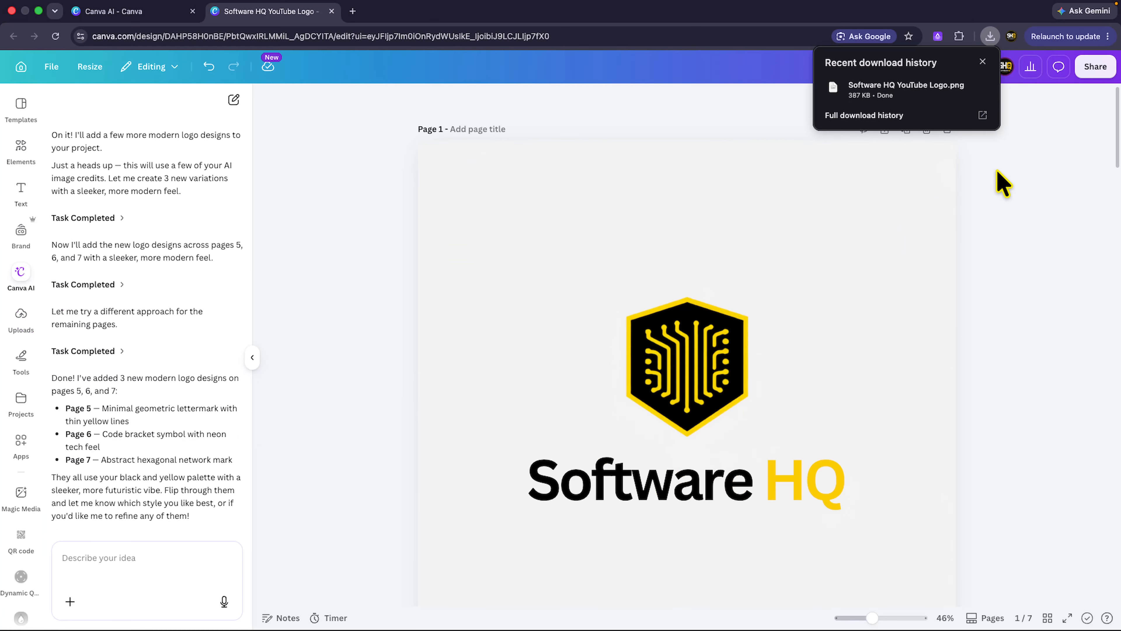
pyautogui.click(1008, 215)
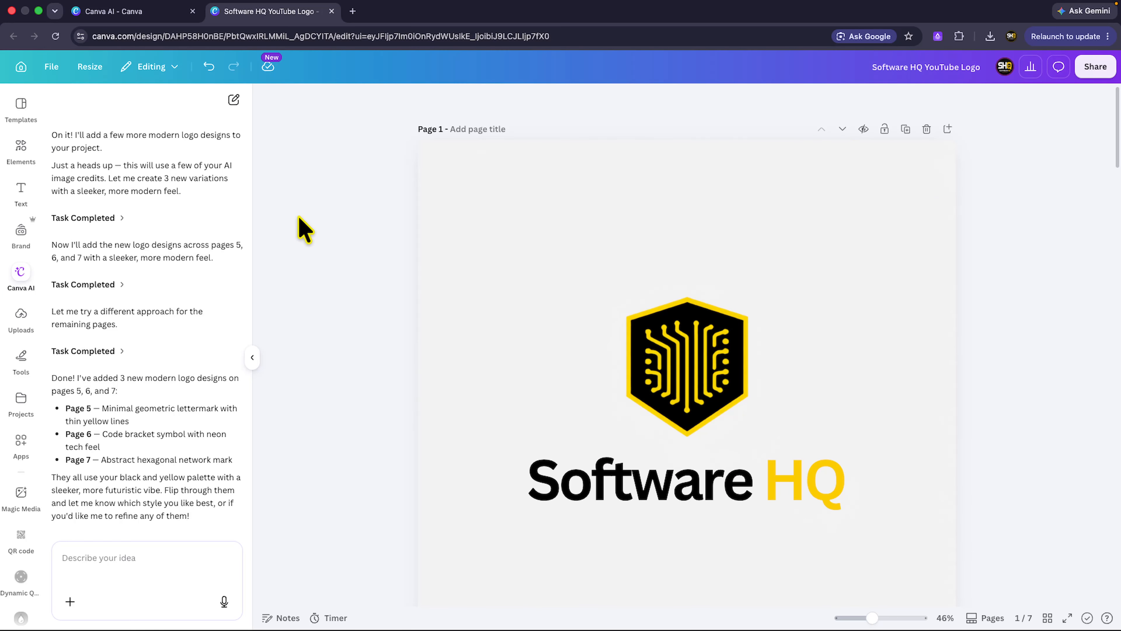
pyautogui.scroll(5, 210, 330)
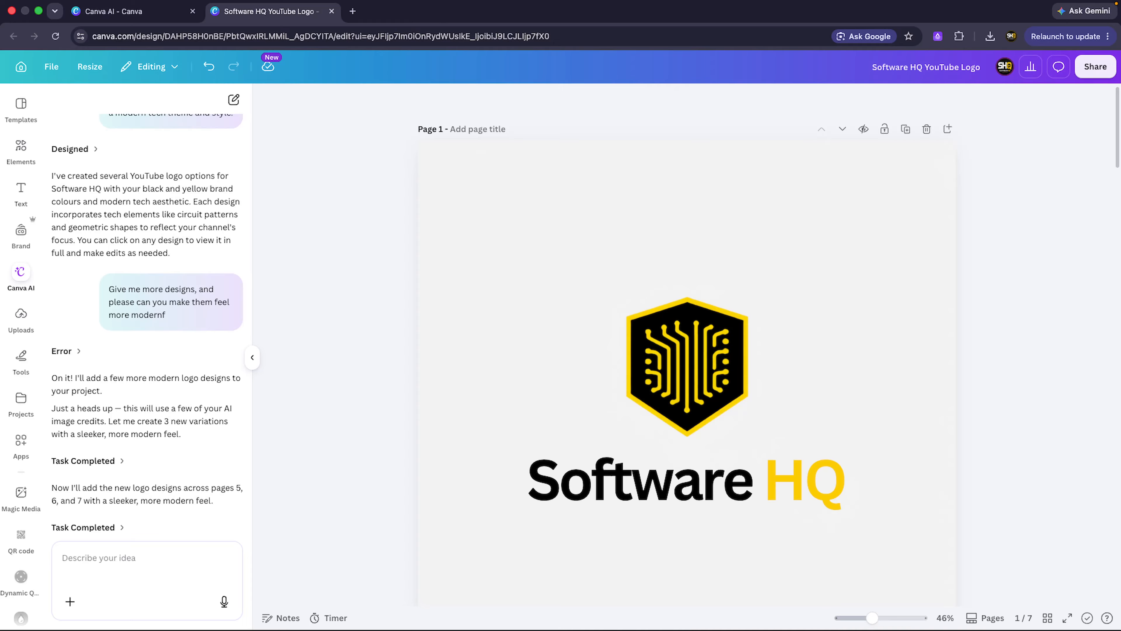
pyautogui.click(361, 419)
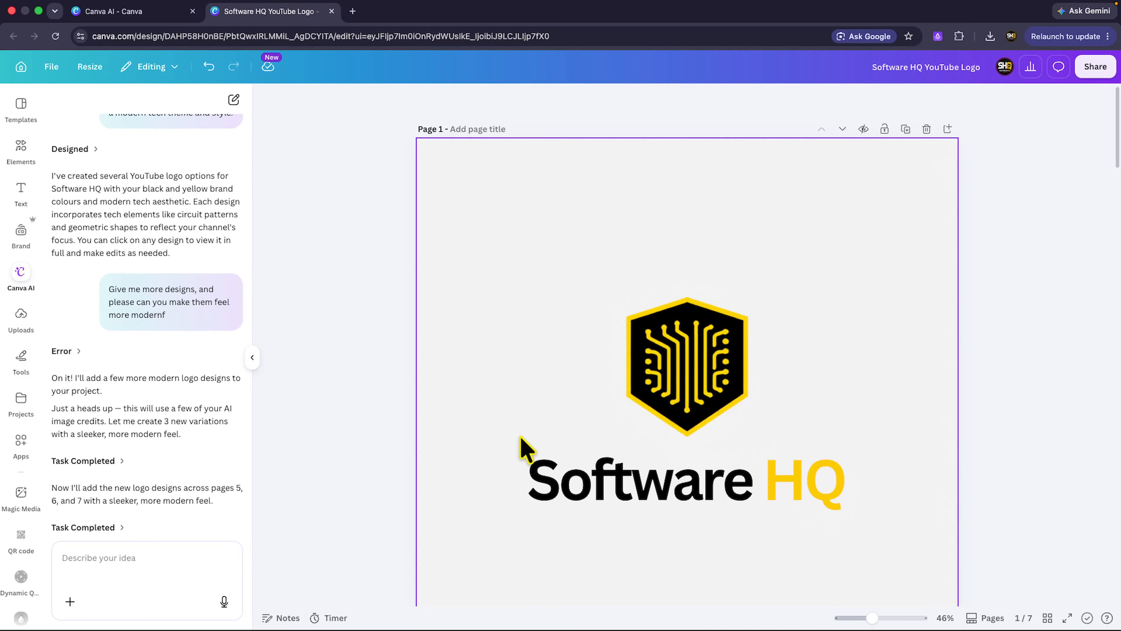
pyautogui.scroll(-5, 726, 400)
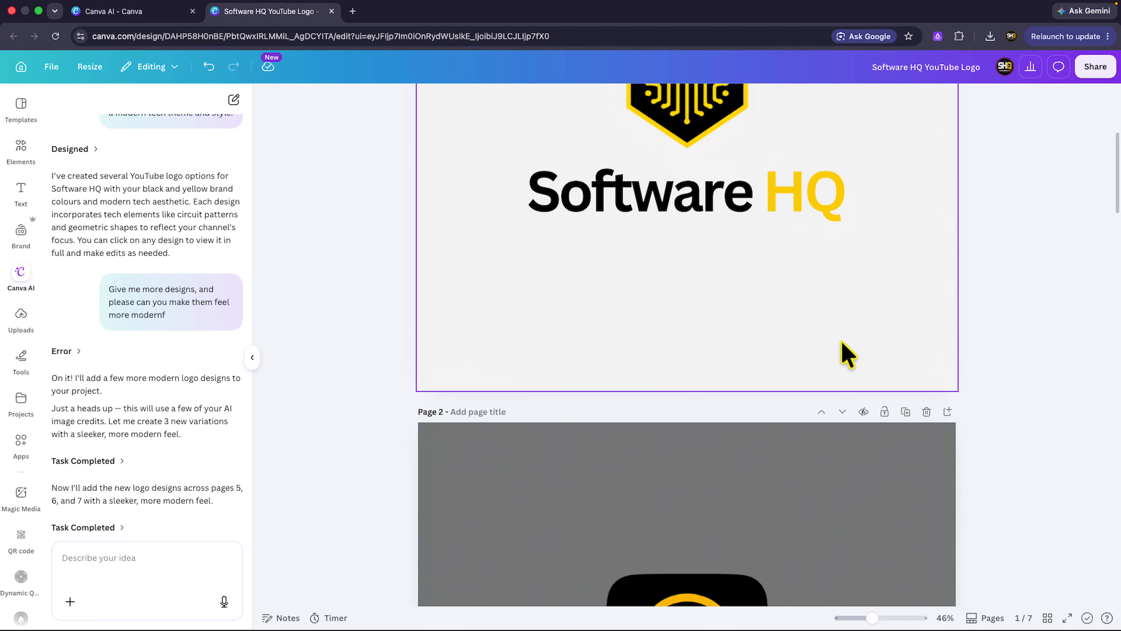
pyautogui.scroll(5, 881, 375)
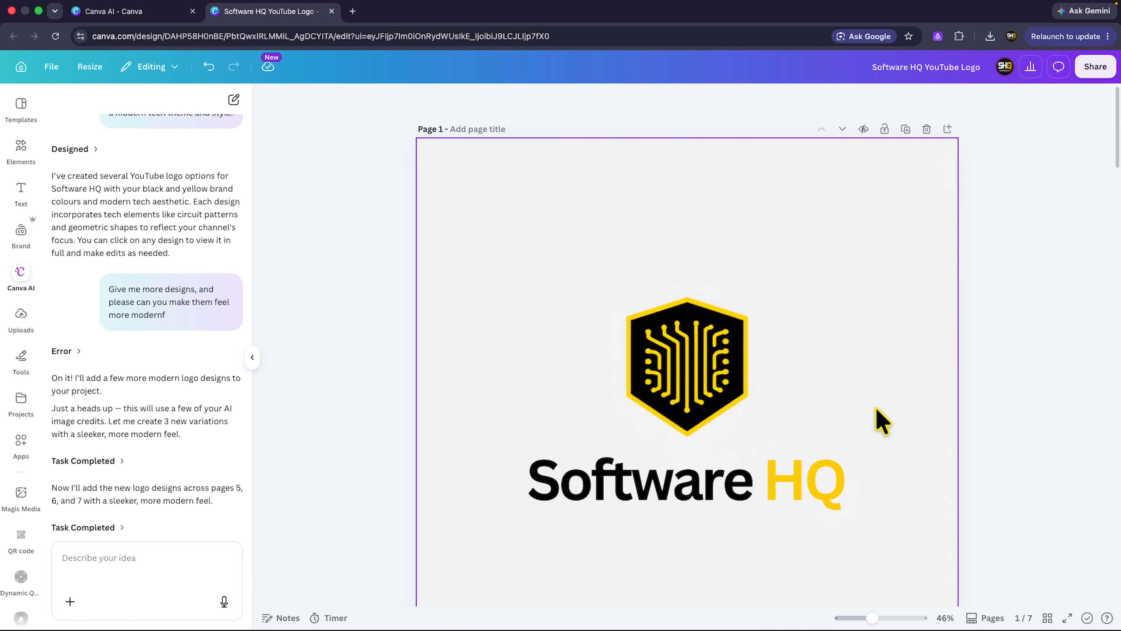
pyautogui.scroll(-4, 881, 422)
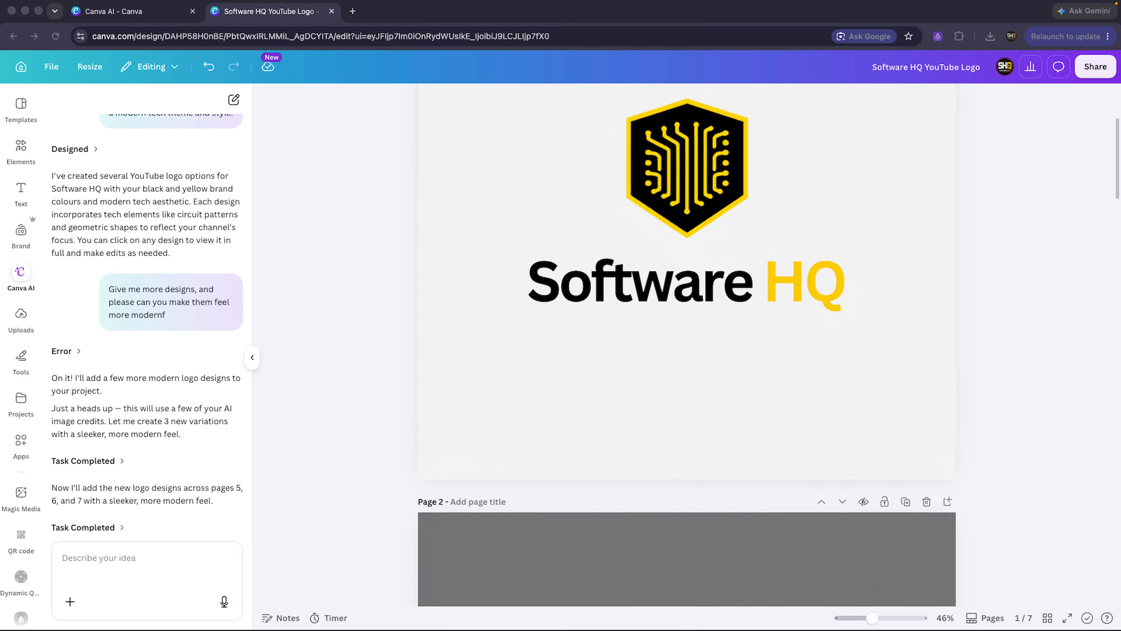